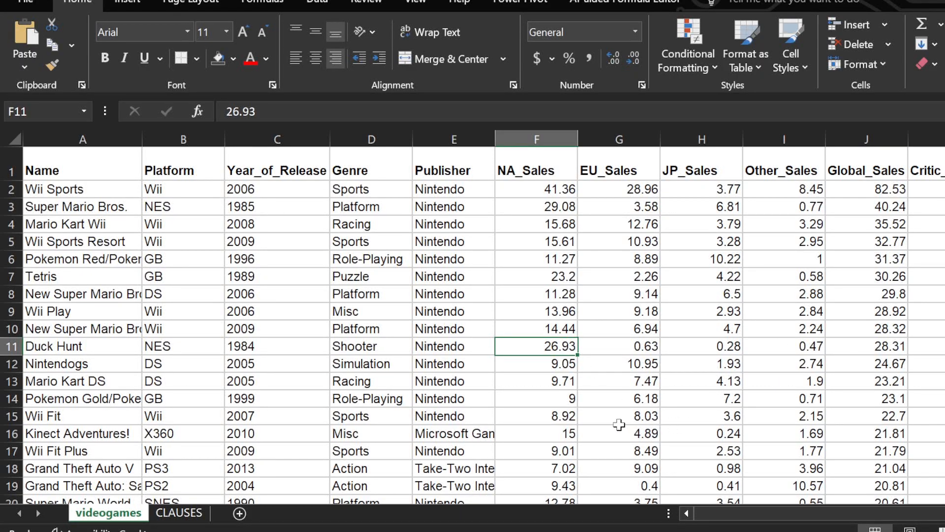
Review the list of SQL clauses on the CLAUSES sheet, including the SELECT and FROM pair
{"action": "left_click", "coordinate": [193, 515]}
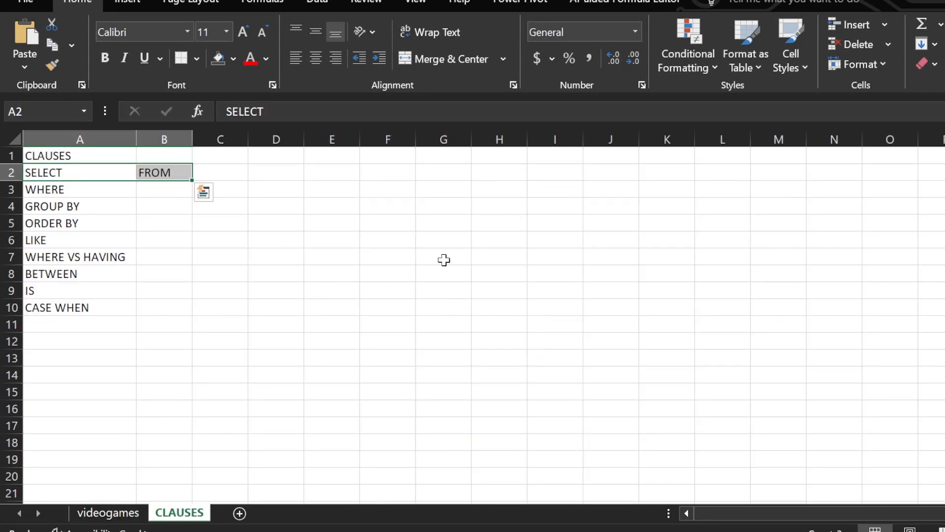
{"action": "left_click", "coordinate": [210, 235]}
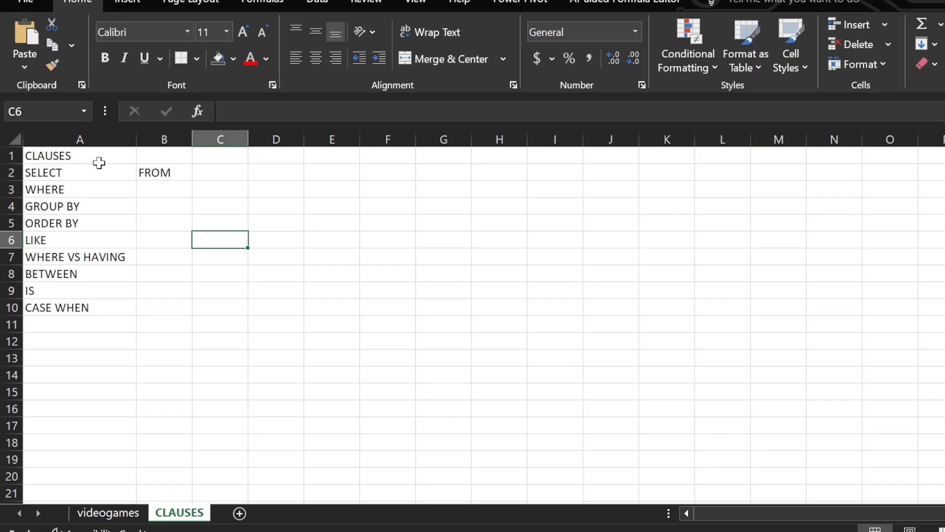
{"action": "left_click_drag", "start_coordinate": [99, 169], "coordinate": [105, 322]}
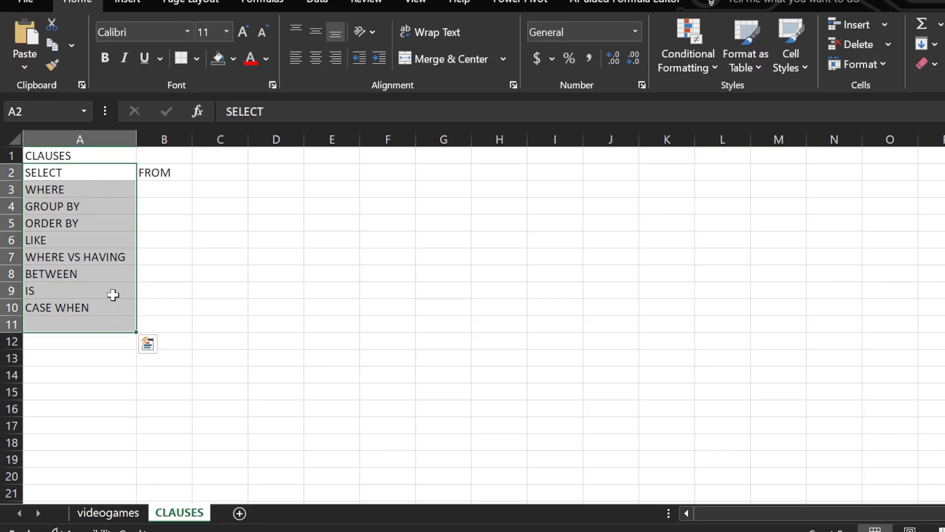
{"action": "left_click", "coordinate": [93, 291]}
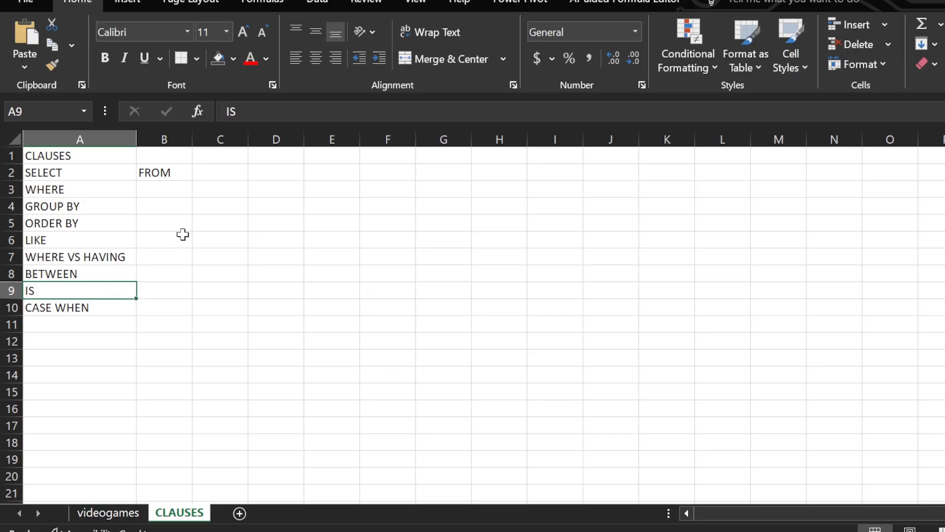
{"action": "left_click_drag", "start_coordinate": [99, 173], "coordinate": [116, 291]}
{"action": "left_click", "coordinate": [103, 341]}
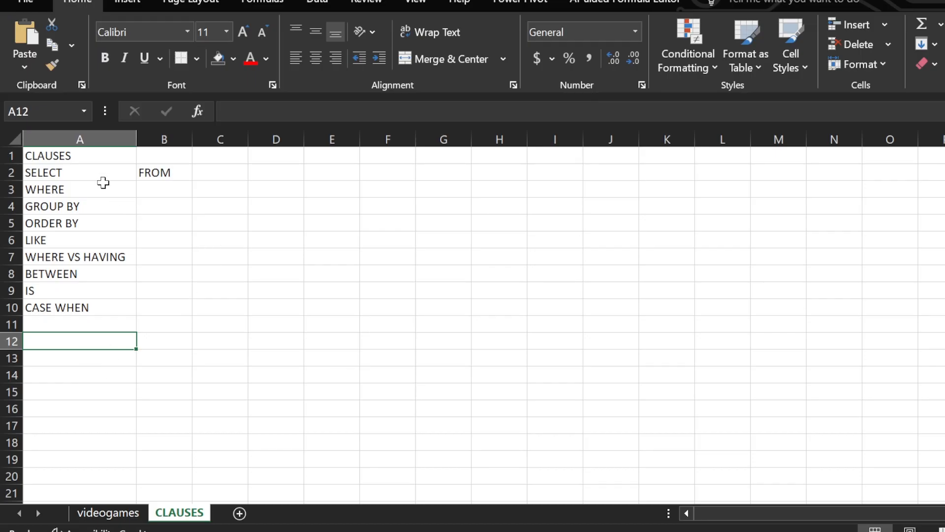
{"action": "left_click_drag", "start_coordinate": [115, 180], "coordinate": [126, 239]}
{"action": "left_click", "coordinate": [144, 226]}
{"action": "left_click", "coordinate": [184, 179]}
{"action": "left_click", "coordinate": [212, 173]}
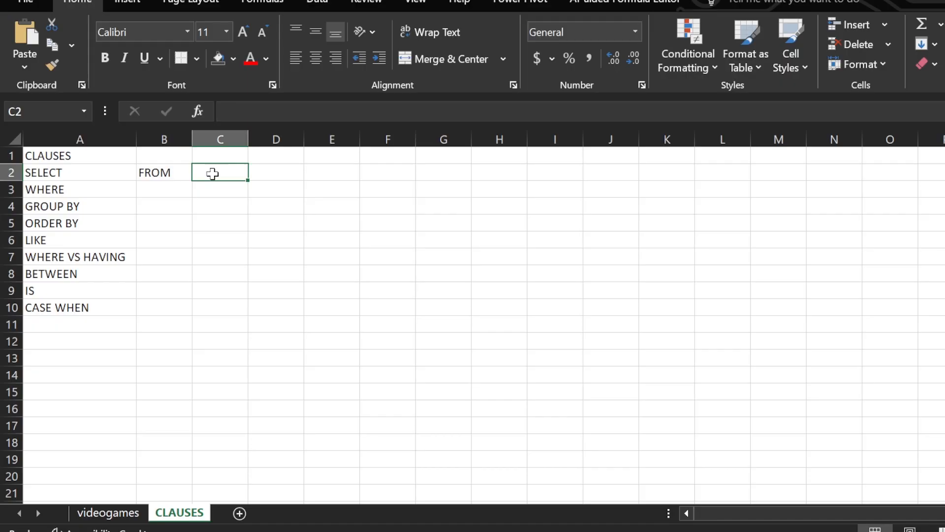
{"action": "left_click_drag", "start_coordinate": [107, 187], "coordinate": [119, 170]}
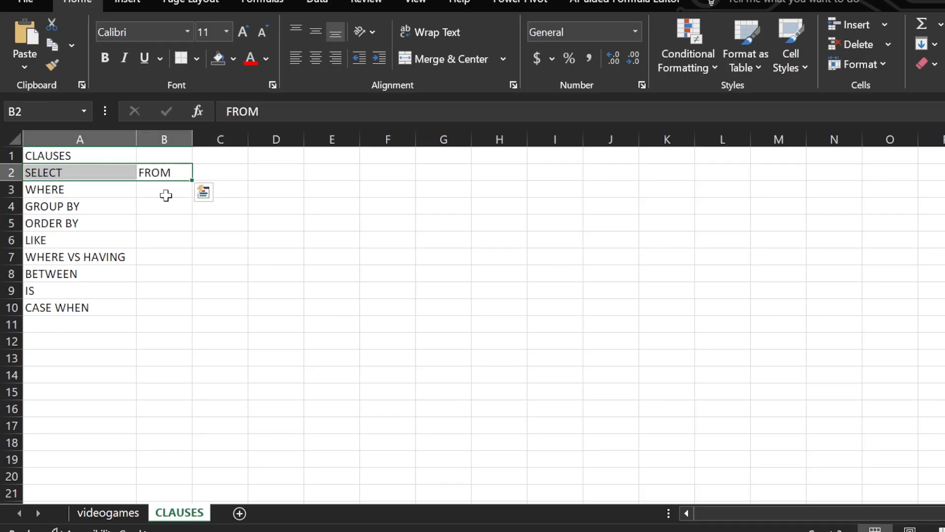
{"action": "left_click", "coordinate": [168, 171]}
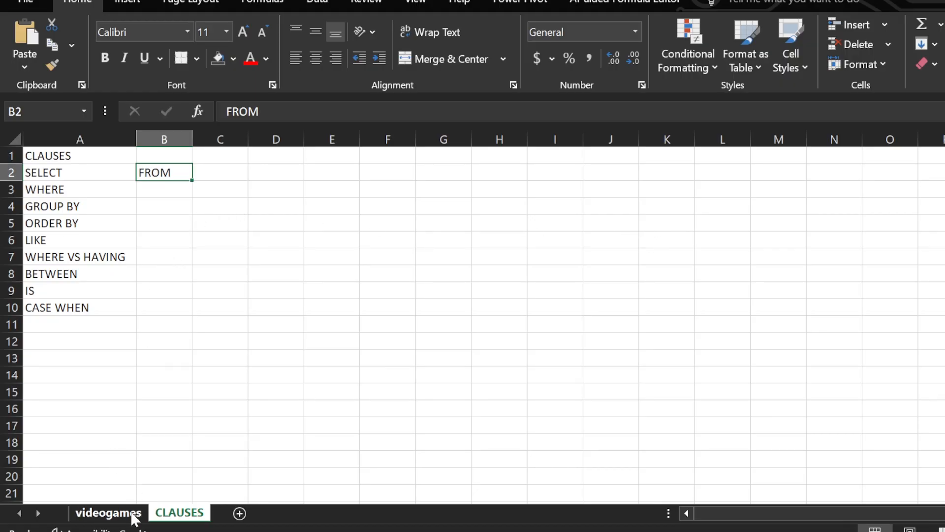
Look through the rows and columns of the dataset on the videogames sheet
{"action": "left_click", "coordinate": [108, 513]}
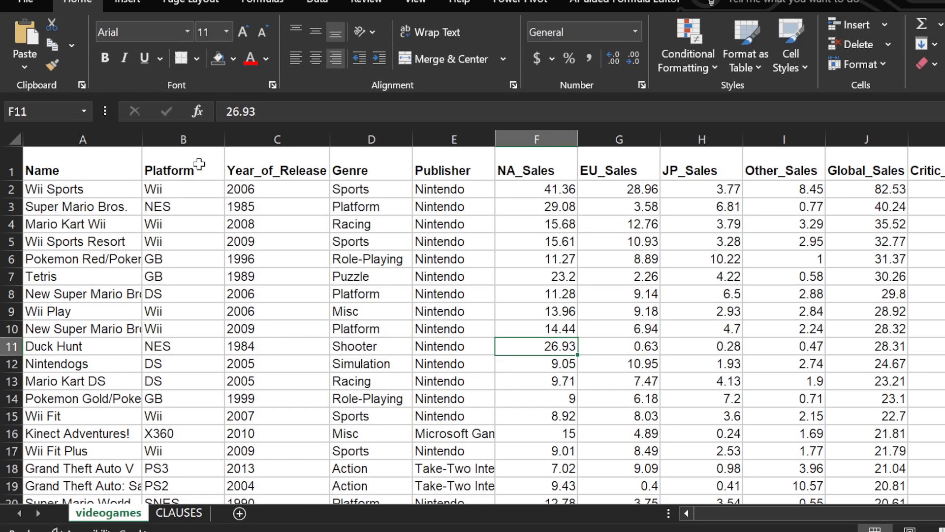
{"action": "left_click_drag", "start_coordinate": [713, 515], "coordinate": [644, 510]}
{"action": "scroll", "coordinate": [196, 311], "scroll_direction": "down", "scroll_amount": 2}
{"action": "scroll", "coordinate": [196, 311], "scroll_direction": "down", "scroll_amount": 3}
{"action": "scroll", "coordinate": [202, 311], "scroll_direction": "up", "scroll_amount": 5}
{"action": "left_click_drag", "start_coordinate": [763, 514], "coordinate": [802, 511]}
Fill the Name, Platform, Genre, Publisher and Global_Sales columns with light gold
{"action": "left_click", "coordinate": [85, 139]}
{"action": "left_click", "coordinate": [180, 139], "text": "ctrl"}
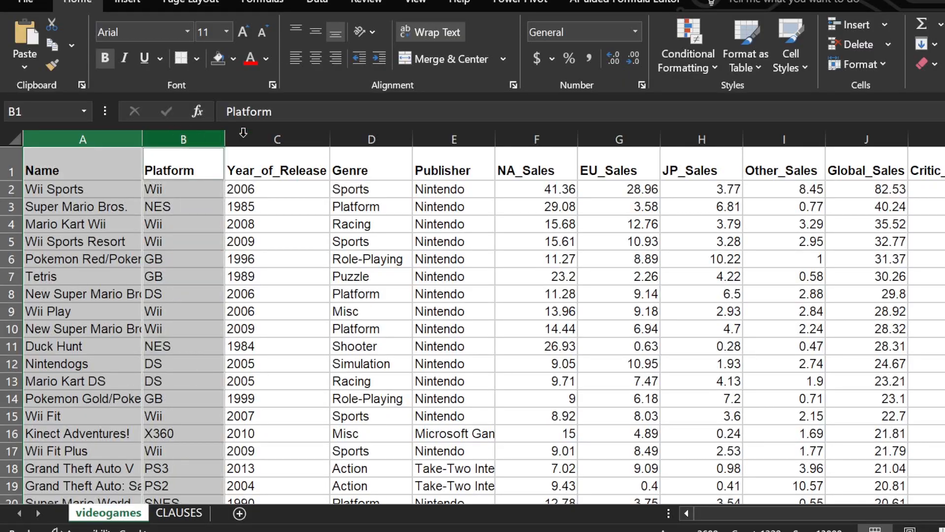
{"action": "left_click", "coordinate": [365, 138], "text": "ctrl"}
{"action": "left_click", "coordinate": [454, 139], "text": "ctrl"}
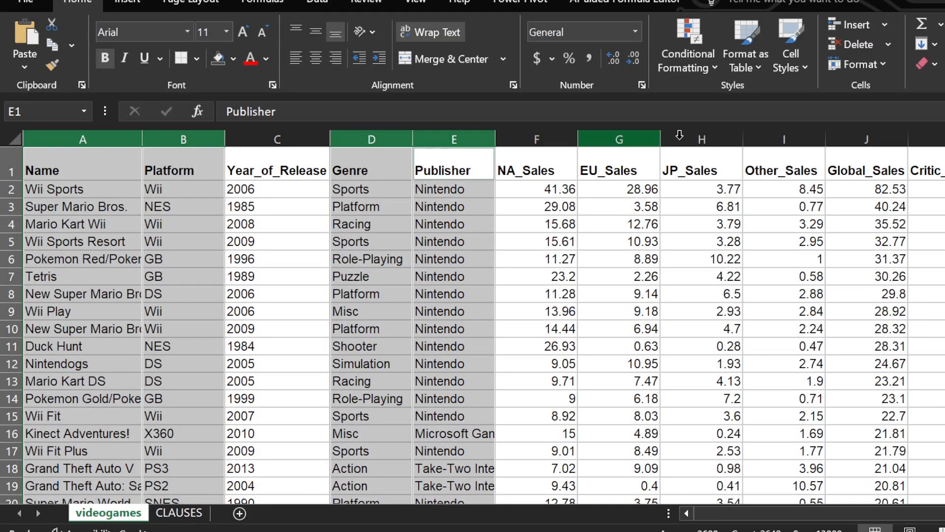
{"action": "left_click", "coordinate": [879, 140], "text": "ctrl"}
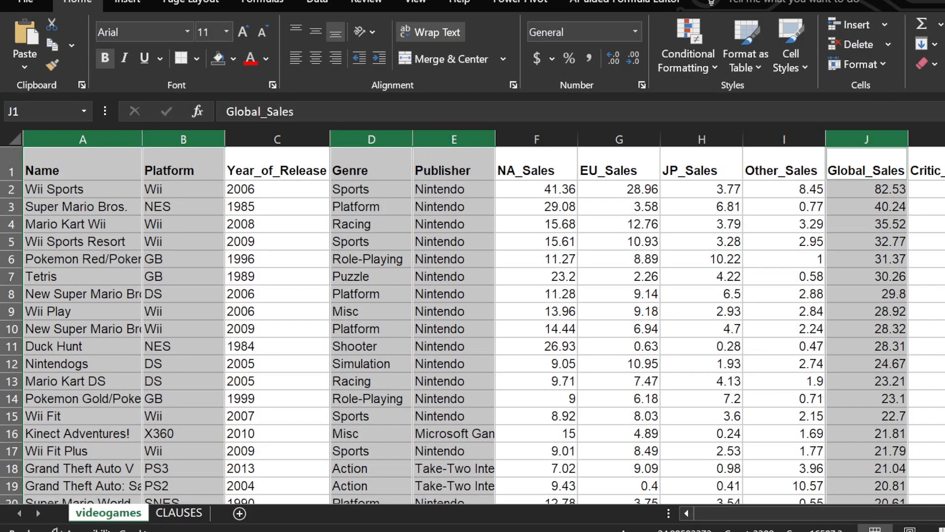
{"action": "left_click", "coordinate": [234, 59]}
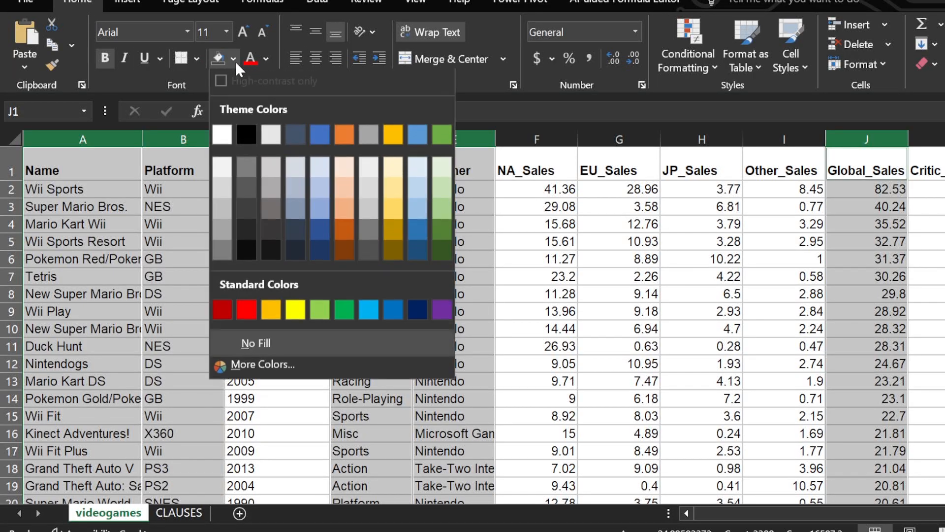
{"action": "left_click", "coordinate": [392, 174]}
{"action": "left_click", "coordinate": [639, 237]}
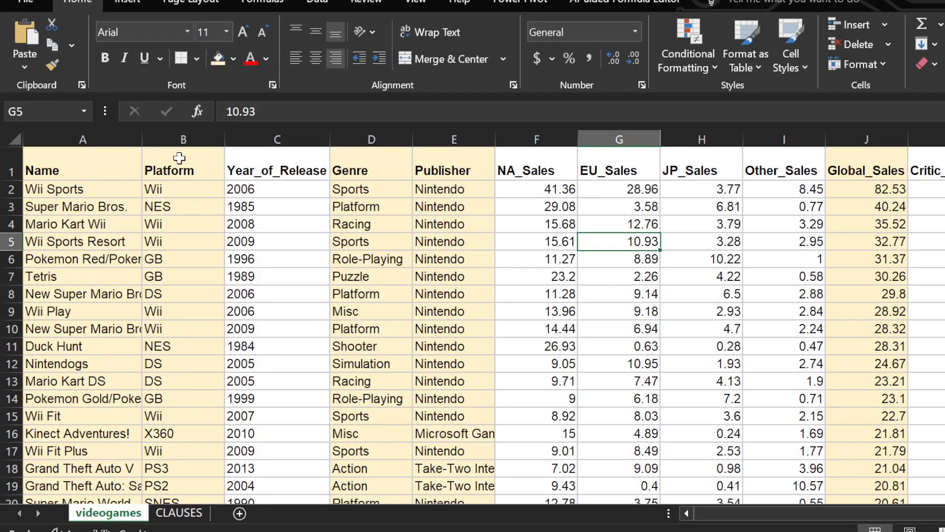
Insert a PivotTable on a new worksheet using columns A to M of the videogames sheet as source
{"action": "left_click", "coordinate": [96, 138]}
{"action": "left_click_drag", "start_coordinate": [163, 136], "coordinate": [942, 137]}
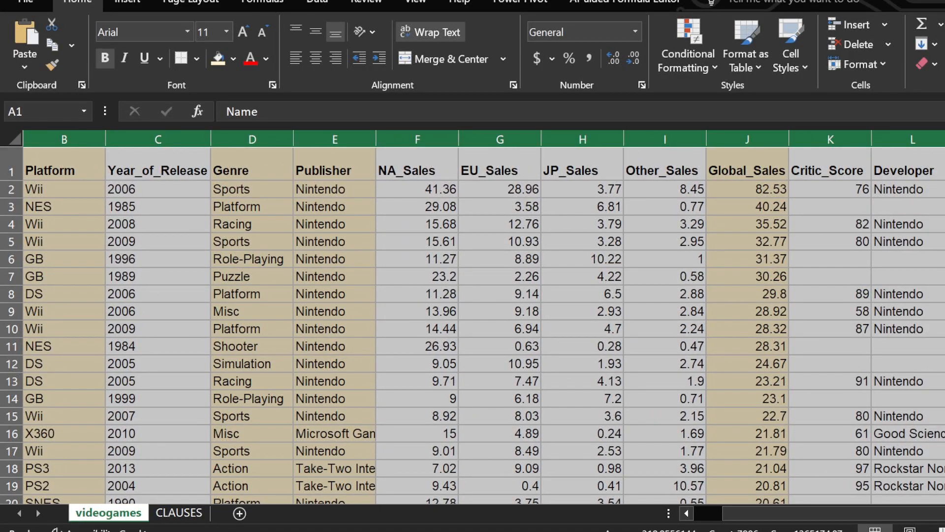
{"action": "left_click", "coordinate": [127, 3]}
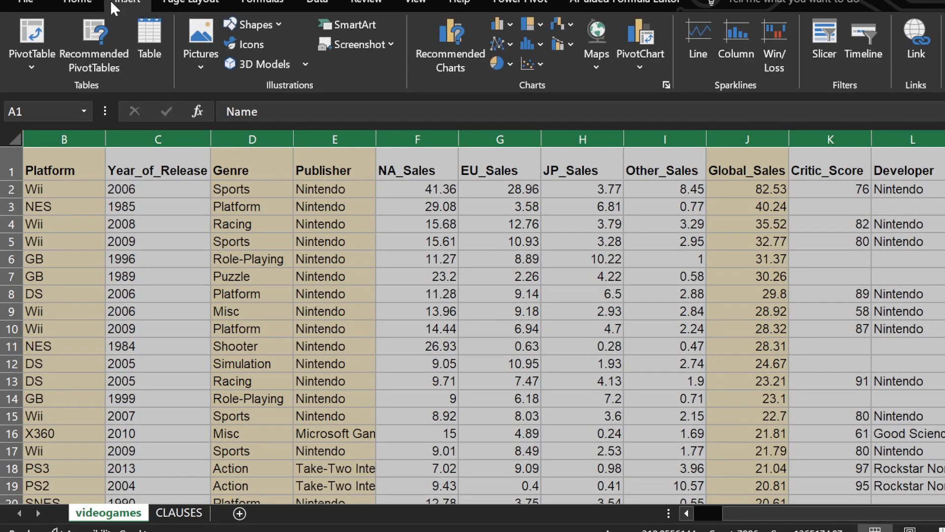
{"action": "left_click", "coordinate": [31, 33]}
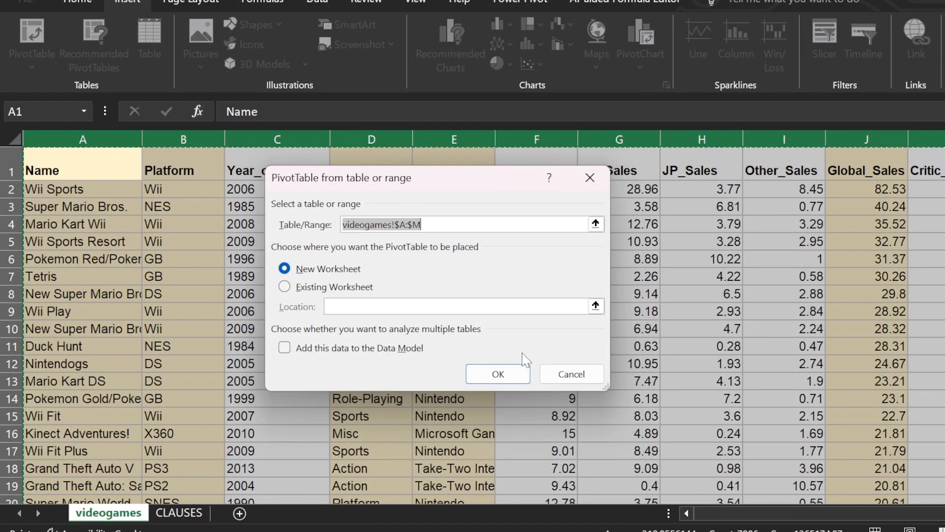
{"action": "left_click", "coordinate": [497, 375]}
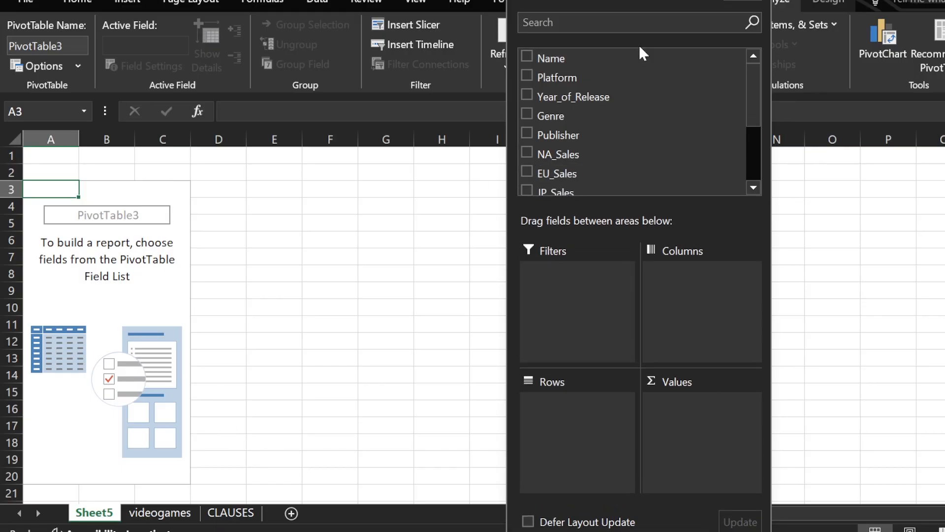
Add Name, Platform, Genre and Publisher as PivotTable rows and Global_Sales as a summed value
{"action": "left_click", "coordinate": [527, 58]}
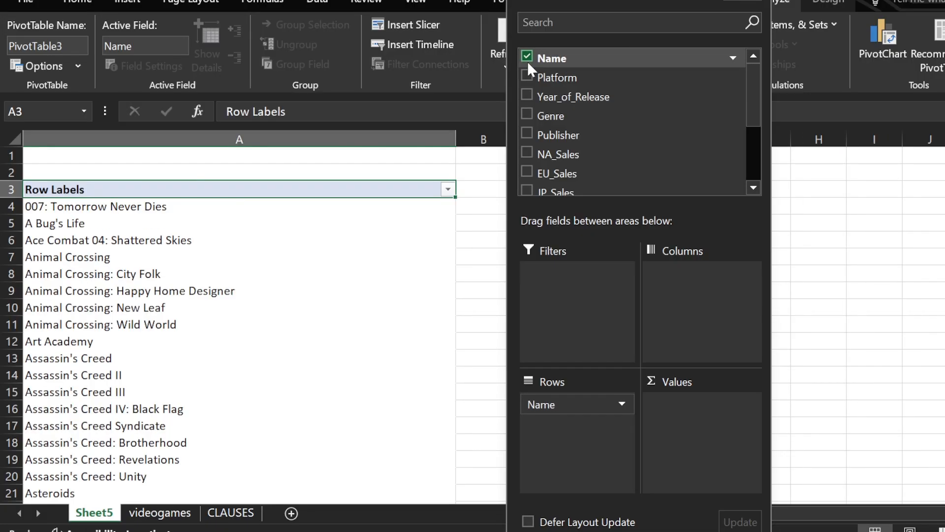
{"action": "left_click", "coordinate": [525, 75]}
{"action": "left_click", "coordinate": [528, 114]}
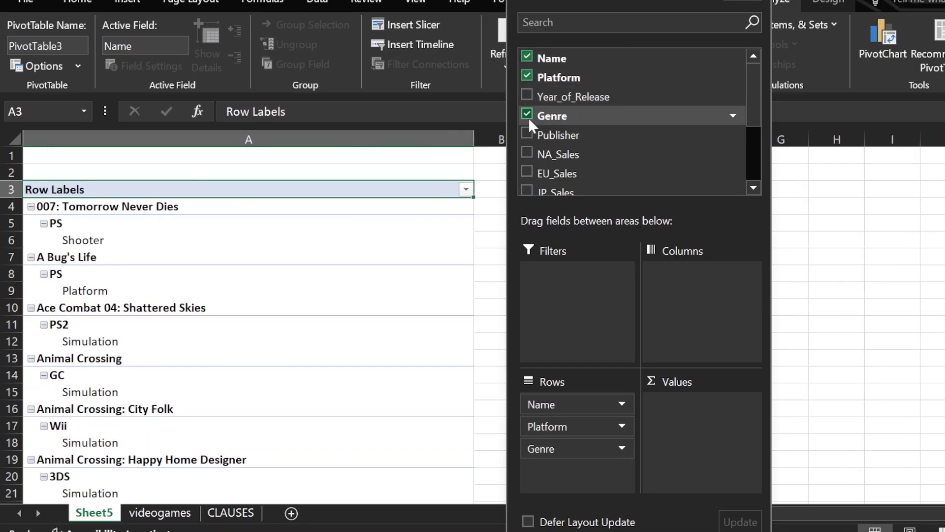
{"action": "left_click", "coordinate": [528, 132]}
{"action": "scroll", "coordinate": [576, 129], "scroll_direction": "down", "scroll_amount": 3}
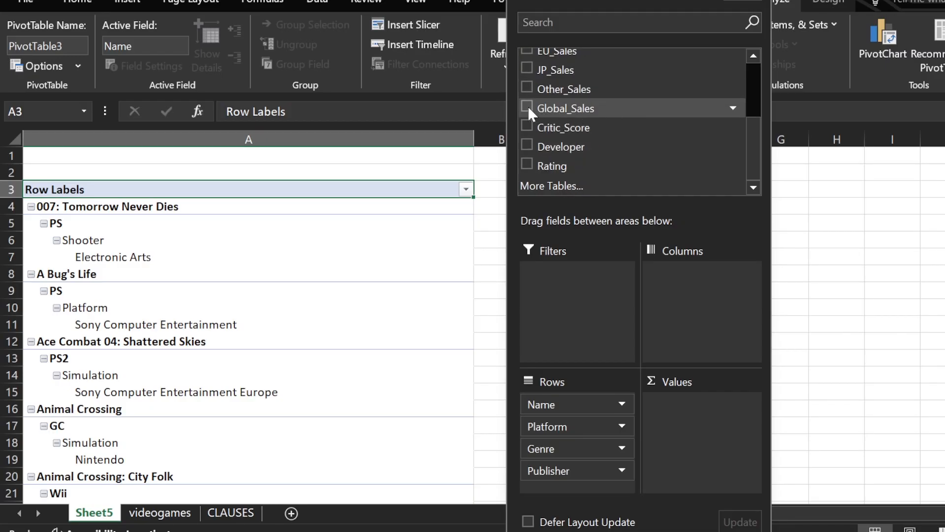
{"action": "left_click", "coordinate": [528, 106]}
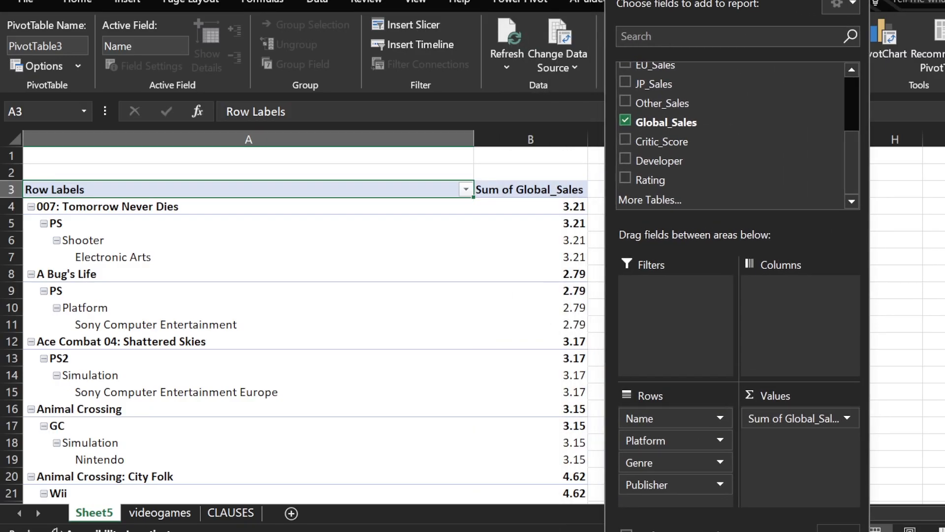
Move the Global_Sales field from the PivotTable's values to the end of its rows, after Publisher
{"action": "left_click_drag", "start_coordinate": [474, 139], "coordinate": [298, 136]}
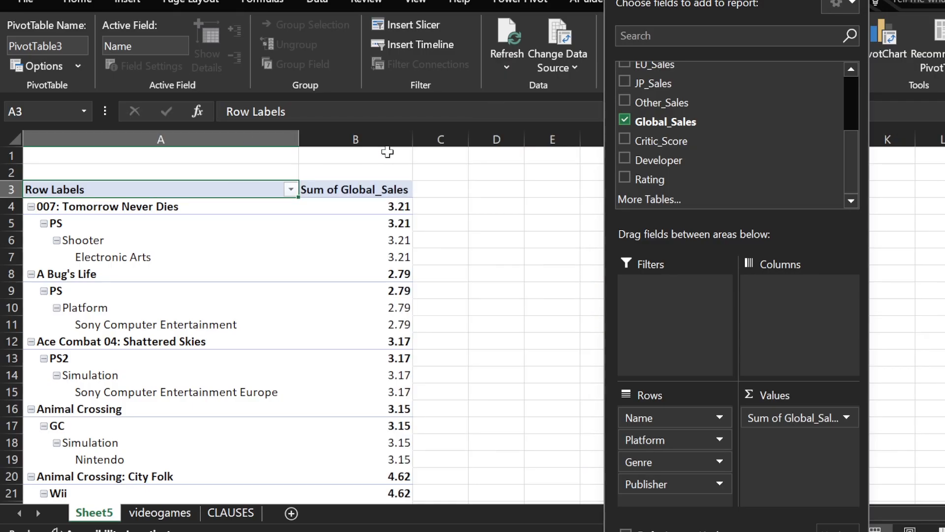
{"action": "left_click_drag", "start_coordinate": [640, 1], "coordinate": [615, 0]}
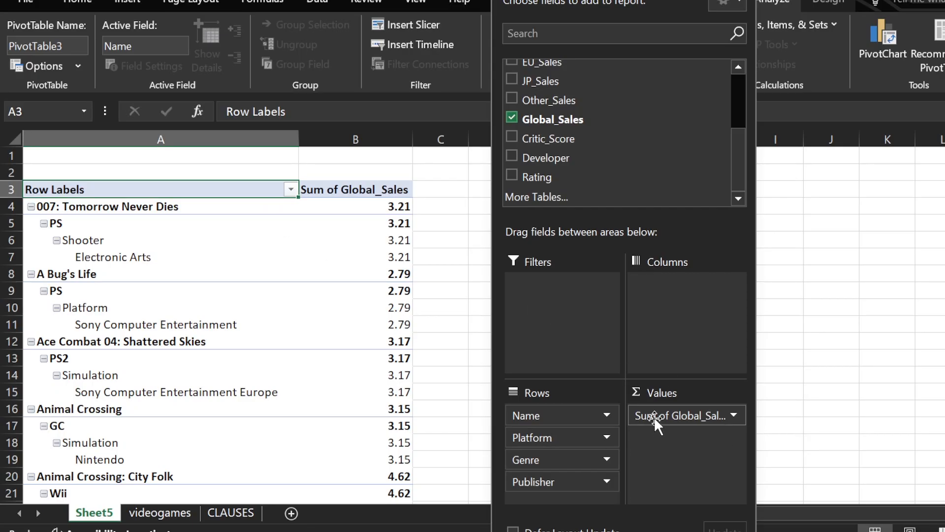
{"action": "left_click_drag", "start_coordinate": [677, 416], "coordinate": [573, 498]}
{"action": "mouse_move", "coordinate": [600, 3]}
{"action": "left_mouse_down"}
{"action": "mouse_move", "coordinate": [689, 4]}
{"action": "mouse_move", "coordinate": [604, 4]}
{"action": "left_mouse_up"}
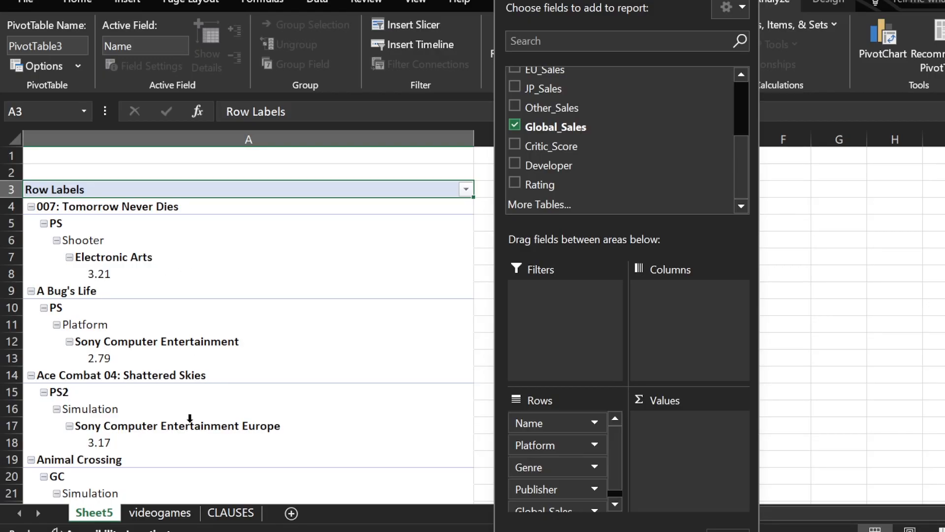
Examine the Global_Sales figures of the first games on the videogames sheet, comparing them with each game's name, platform and release year
{"action": "left_click", "coordinate": [160, 512]}
{"action": "left_click", "coordinate": [784, 311]}
{"action": "left_click", "coordinate": [867, 241]}
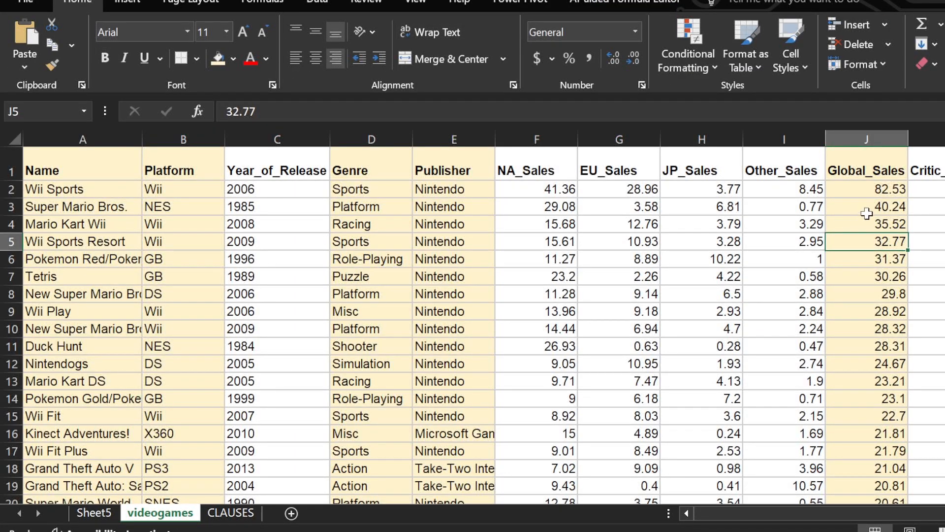
{"action": "left_click", "coordinate": [894, 190]}
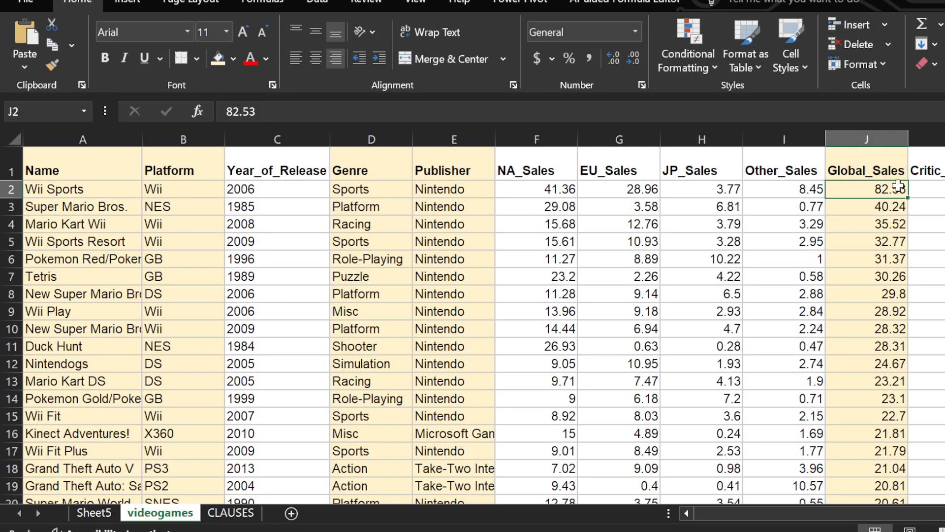
{"action": "left_click", "coordinate": [88, 189]}
{"action": "left_click", "coordinate": [276, 189]}
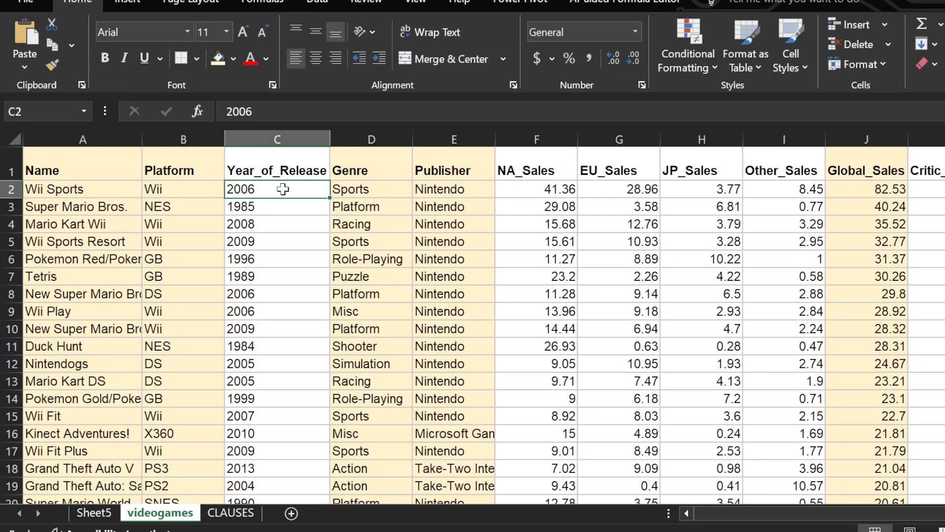
{"action": "left_click", "coordinate": [871, 212]}
{"action": "left_click", "coordinate": [182, 209]}
{"action": "left_click", "coordinate": [279, 206]}
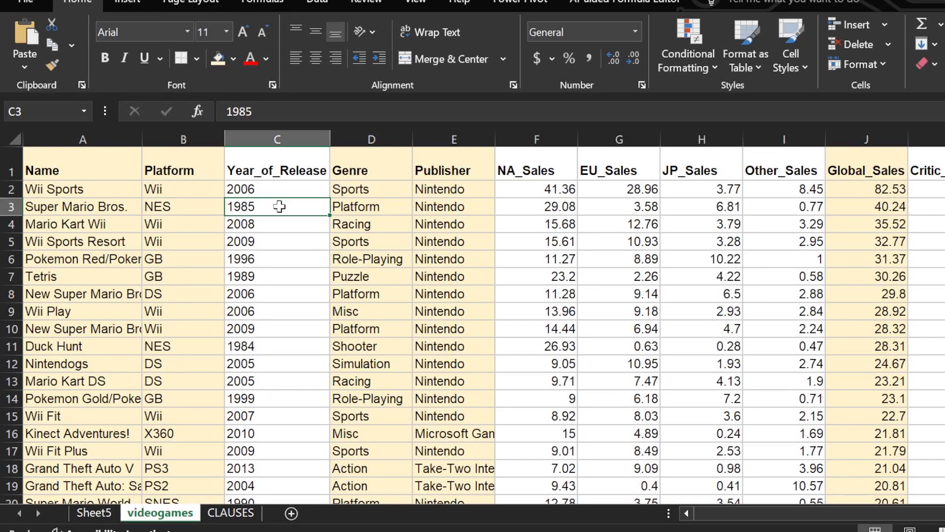
{"action": "left_click", "coordinate": [864, 217]}
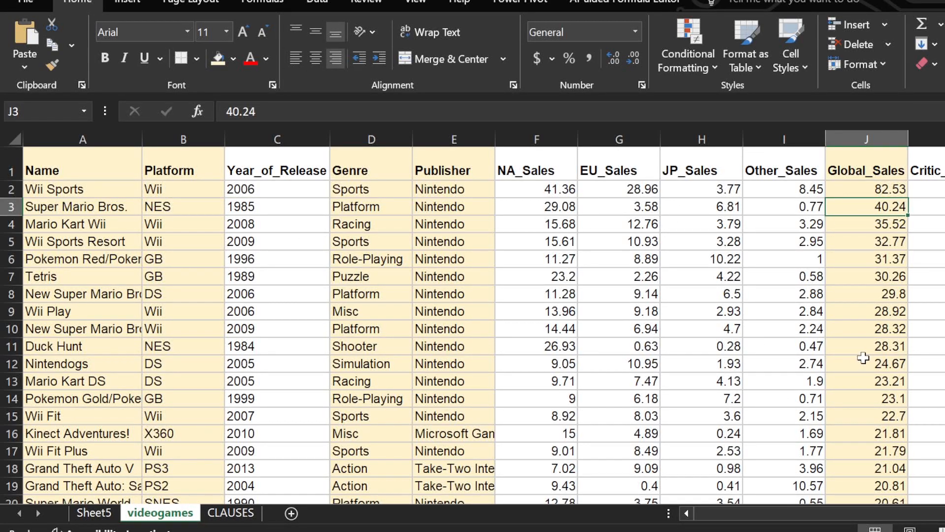
Return to the PivotTable on Sheet5 and close its field list
{"action": "left_click", "coordinate": [91, 513]}
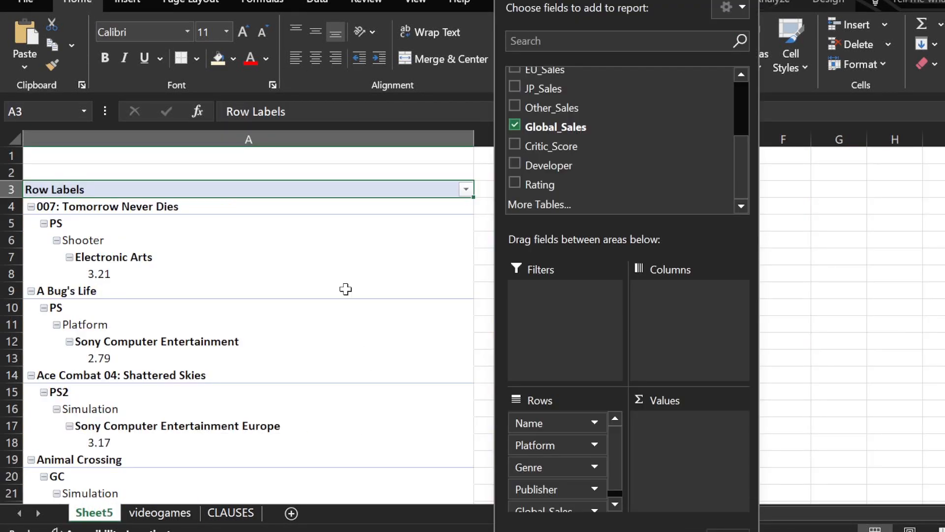
{"action": "left_click", "coordinate": [346, 291]}
{"action": "scroll", "coordinate": [595, 413], "scroll_direction": "down", "scroll_amount": 1}
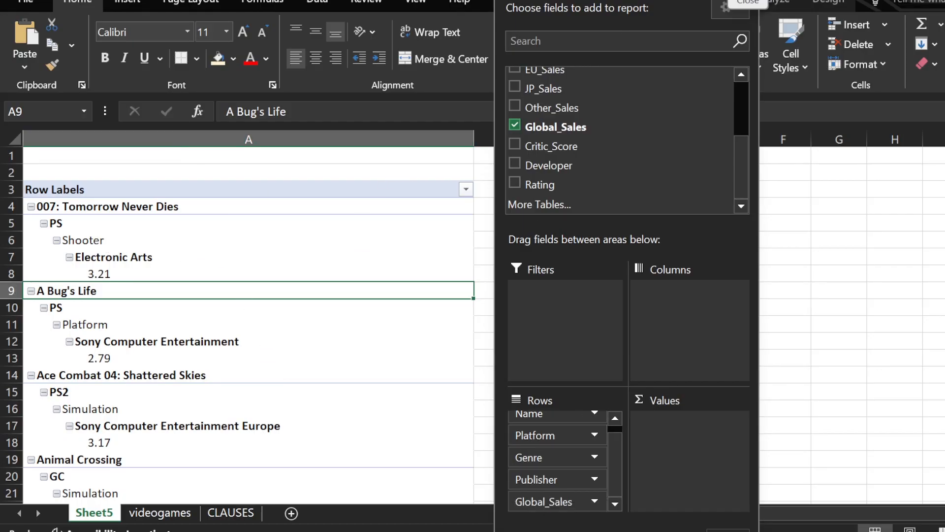
{"action": "left_click", "coordinate": [749, 5]}
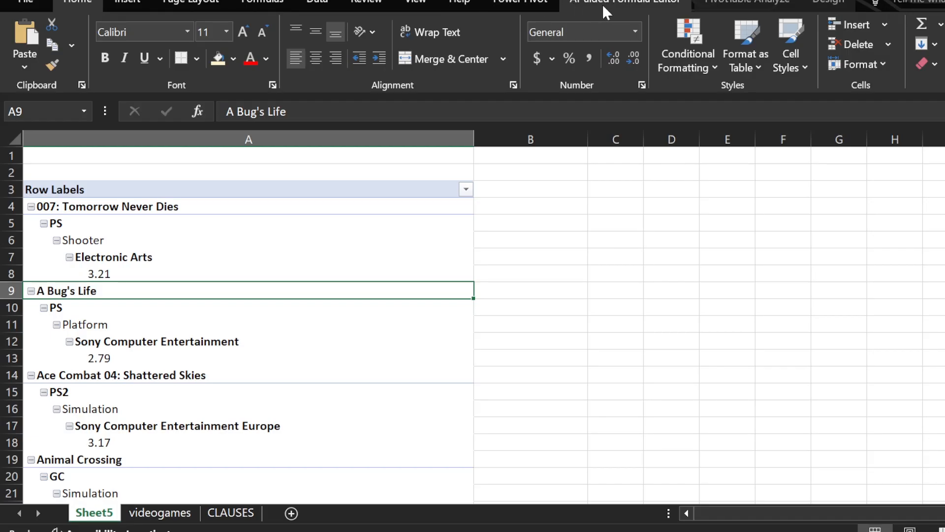
Show the PivotTable in tabular form without subtotals and with all item labels repeated
{"action": "left_click", "coordinate": [819, 2]}
{"action": "left_click", "coordinate": [30, 54]}
{"action": "left_click", "coordinate": [74, 69]}
{"action": "left_click", "coordinate": [129, 55]}
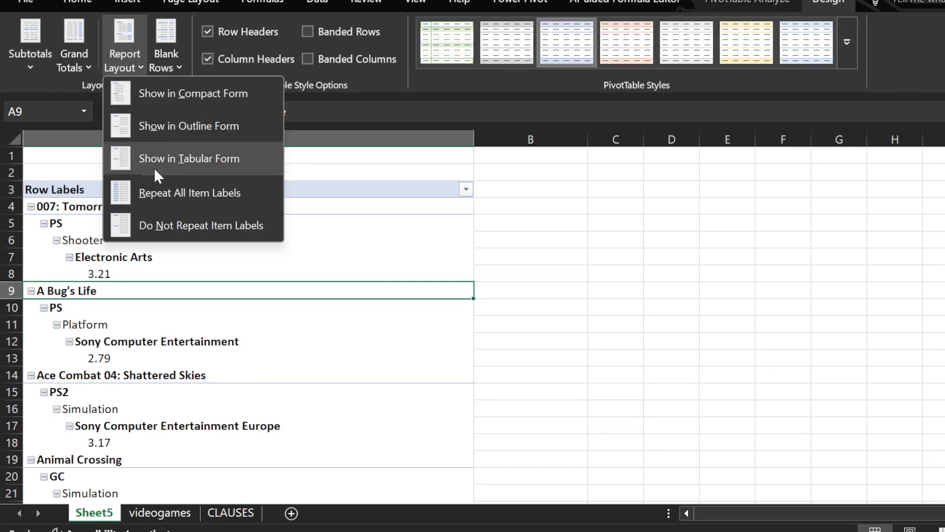
{"action": "left_click", "coordinate": [158, 190]}
{"action": "left_click", "coordinate": [135, 46]}
{"action": "left_click", "coordinate": [184, 157]}
Narrow the PivotTable's Name column and widen its Genre and Publisher columns
{"action": "left_click_drag", "start_coordinate": [473, 139], "coordinate": [307, 142]}
{"action": "left_click", "coordinate": [483, 258]}
{"action": "left_click_drag", "start_coordinate": [532, 139], "coordinate": [585, 139]}
{"action": "left_click_drag", "start_coordinate": [483, 134], "coordinate": [498, 139]}
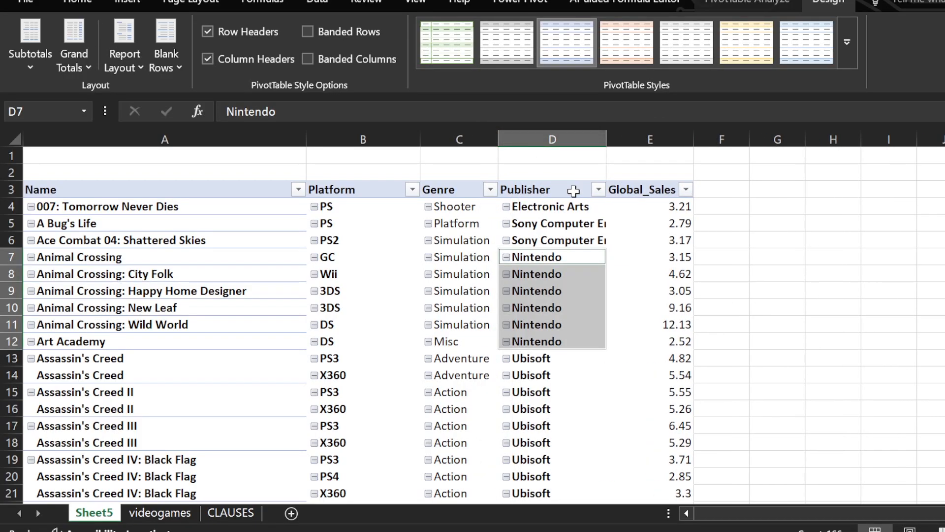
Collapse the Simulation genre items and reorder the PivotTable's row fields to Name, Genre, Publisher, Platform, Global_Sales
{"action": "left_click", "coordinate": [650, 258]}
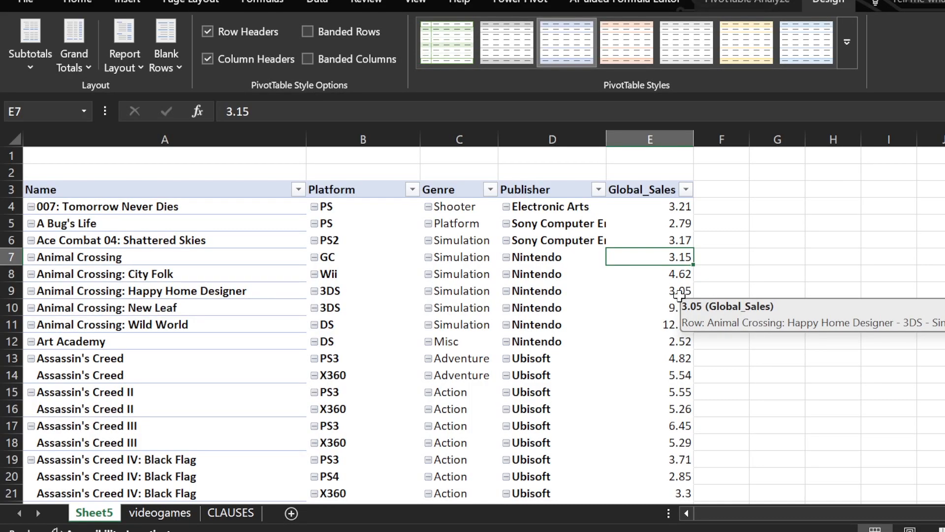
{"action": "left_click", "coordinate": [428, 291]}
{"action": "left_click", "coordinate": [764, 2]}
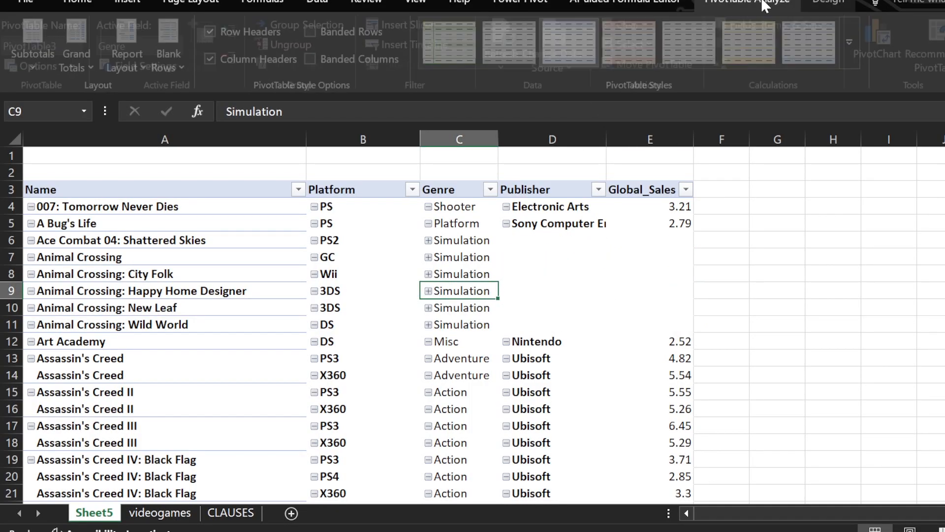
{"action": "left_click", "coordinate": [944, 42]}
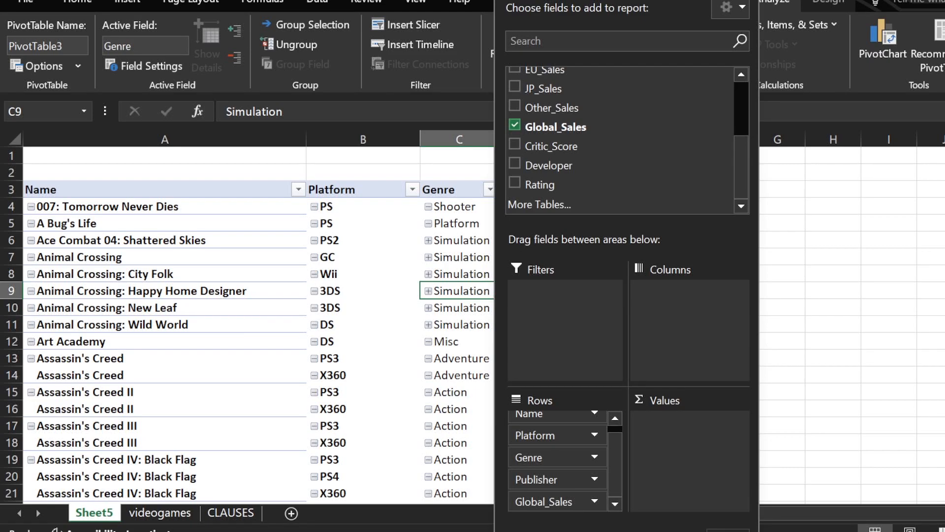
{"action": "left_click_drag", "start_coordinate": [601, 438], "coordinate": [596, 417]}
{"action": "left_click_drag", "start_coordinate": [598, 470], "coordinate": [599, 446]}
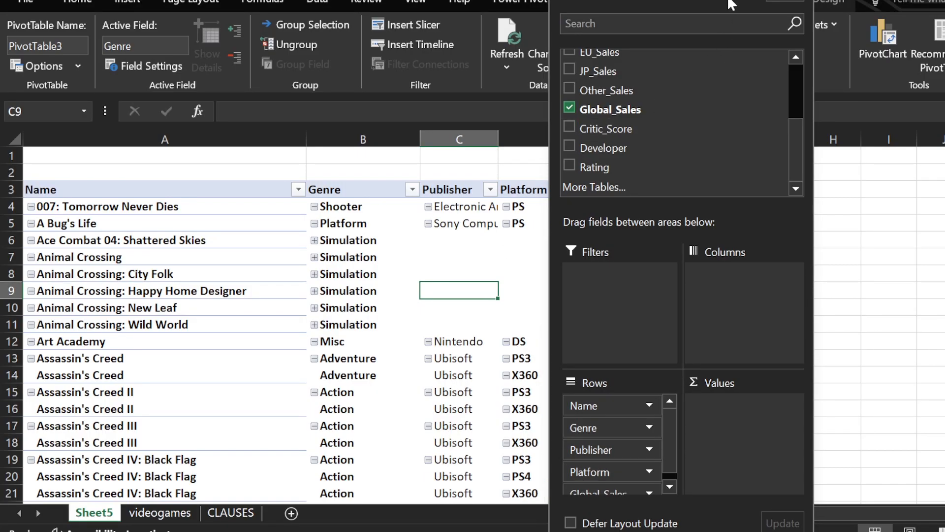
{"action": "left_click", "coordinate": [455, 195]}
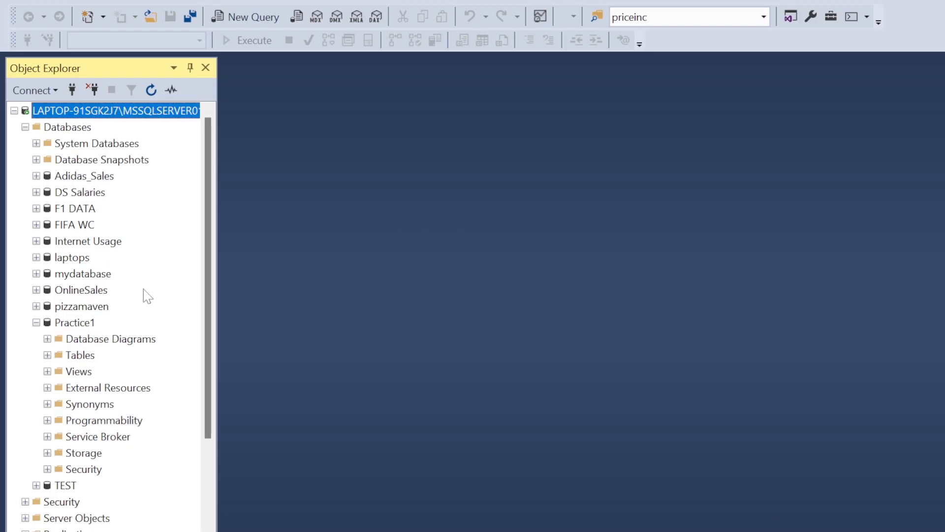
Switch to SQL Server Management Studio and open a new query on the Practice1 database
{"action": "left_click", "coordinate": [89, 323]}
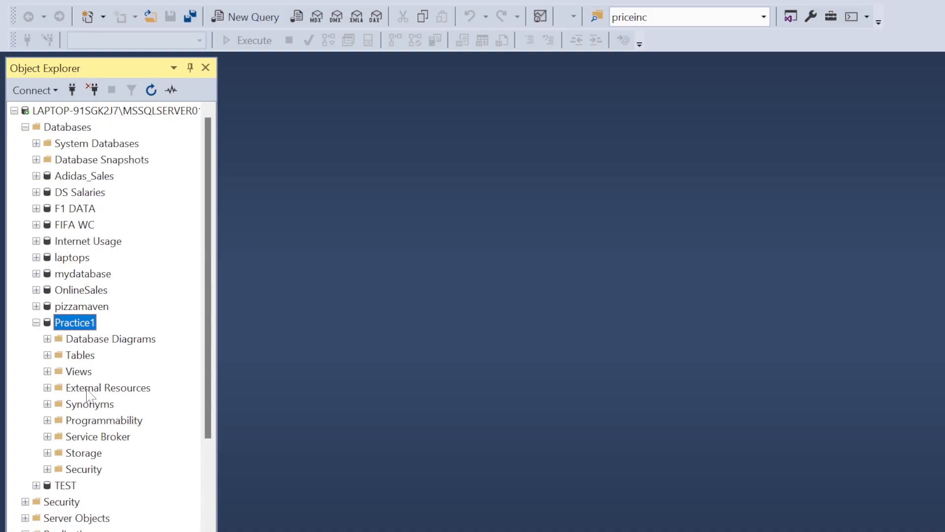
{"action": "right_click", "coordinate": [86, 323]}
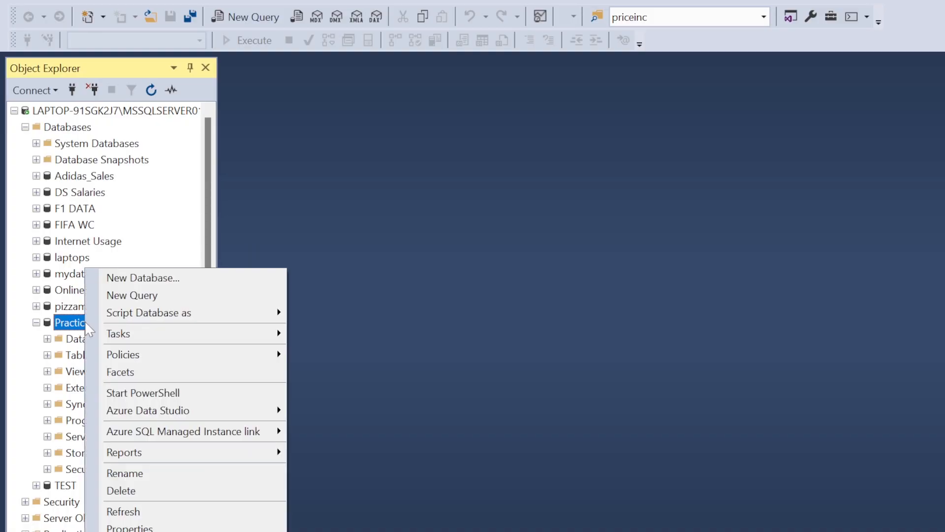
{"action": "left_click", "coordinate": [131, 295]}
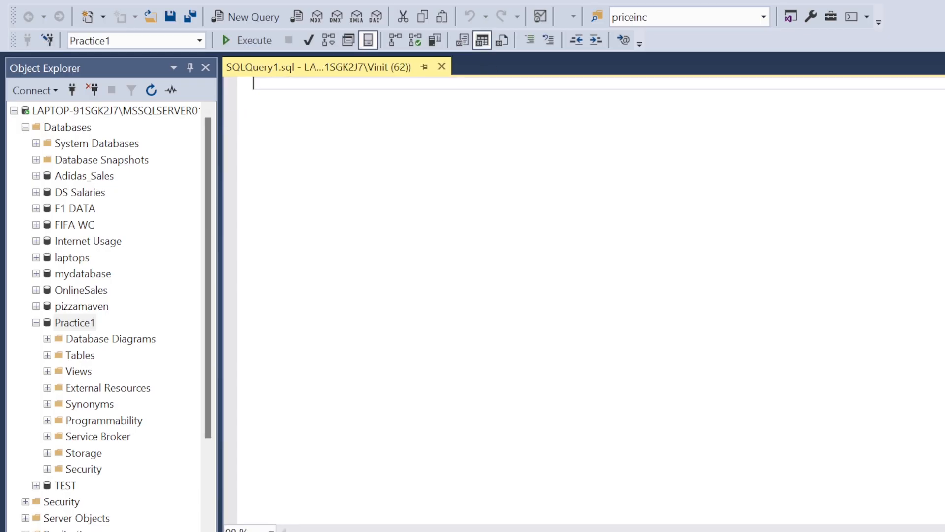
Begin the query with SELECT and expand the dbo.videogames_sales table under the Practice1 database's tables
{"action": "type", "text": "SELE"}
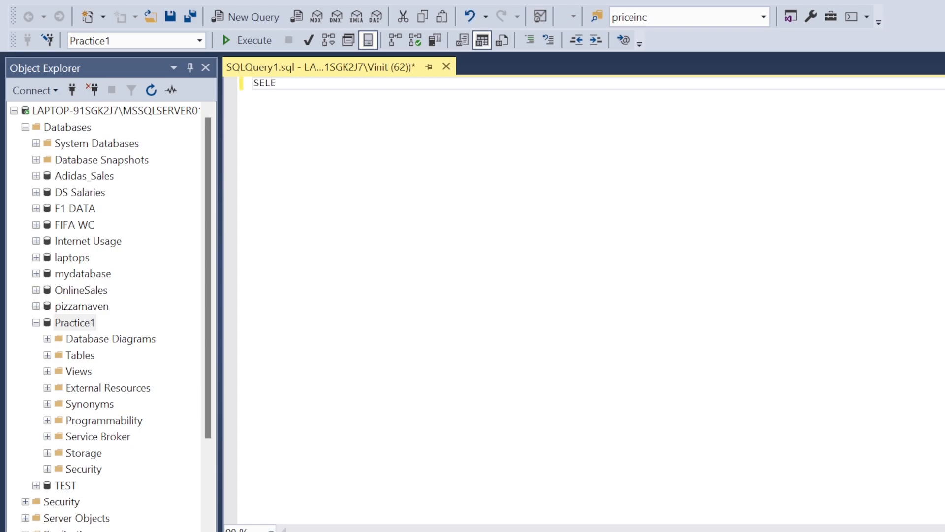
{"action": "left_click", "coordinate": [48, 356]}
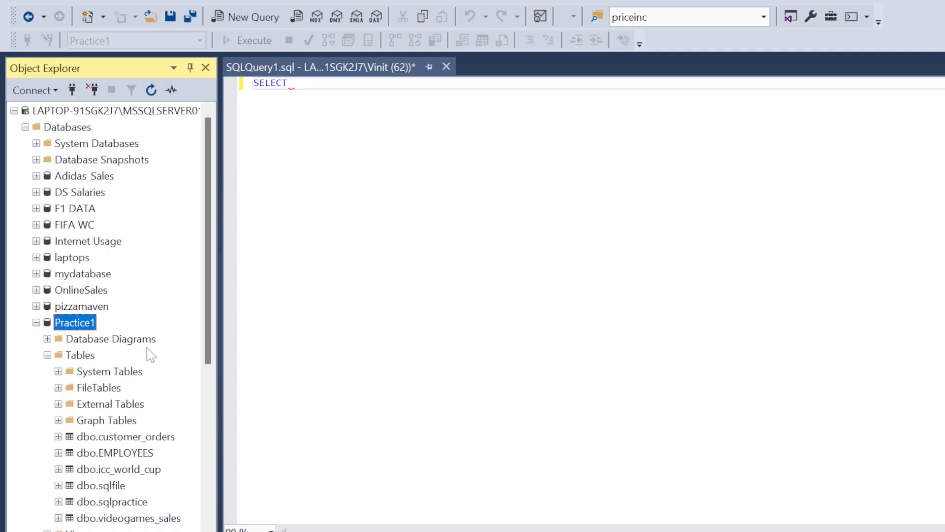
{"action": "scroll", "coordinate": [147, 359], "scroll_direction": "down", "scroll_amount": 2}
{"action": "left_click", "coordinate": [109, 420]}
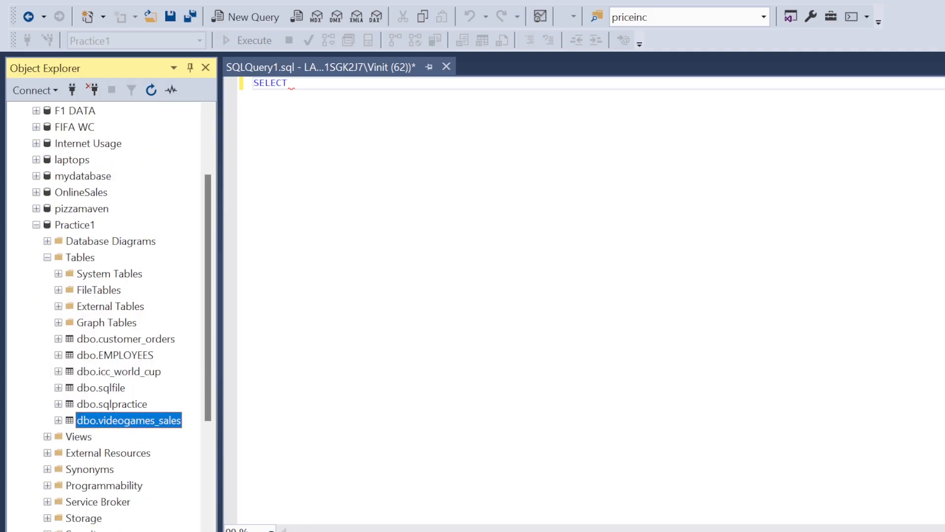
{"action": "left_click", "coordinate": [292, 83]}
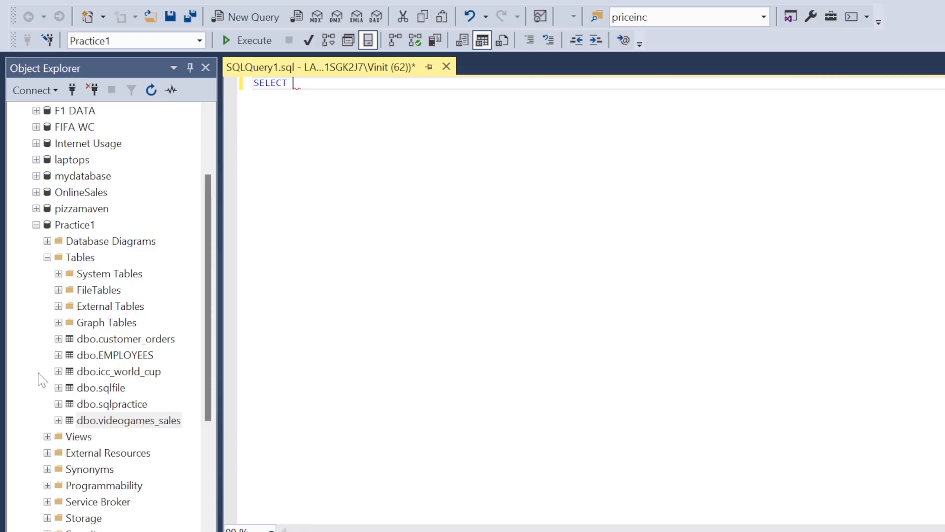
{"action": "left_click", "coordinate": [58, 420]}
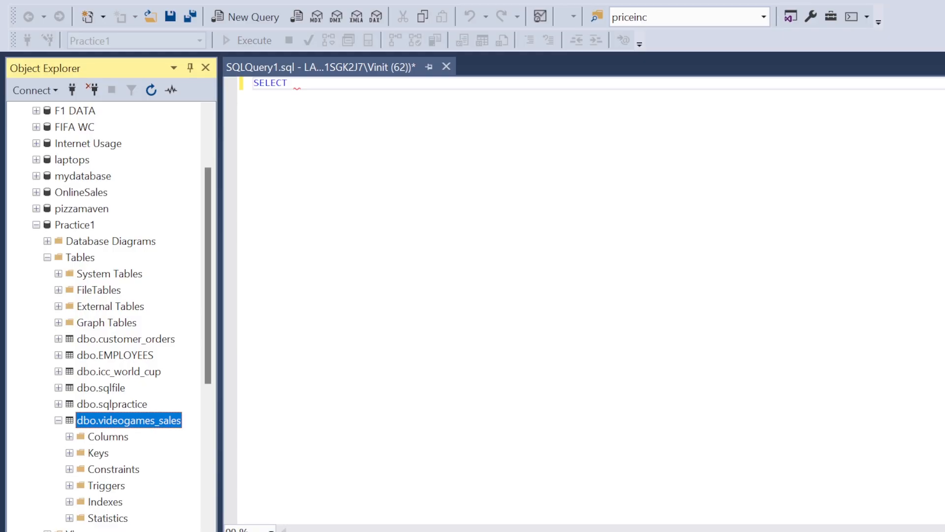
Complete the query as SELECT * with FROM dbo.videogames_sales on the second line
{"action": "left_click", "coordinate": [295, 84]}
{"action": "type", "text": "*"}
{"action": "key", "text": "Return"}
{"action": "type", "text": "FRIN"}
{"action": "key", "text": "BackSpace"}
{"action": "key", "text": "BackSpace"}
{"action": "type", "text": "OM dbo.v"}
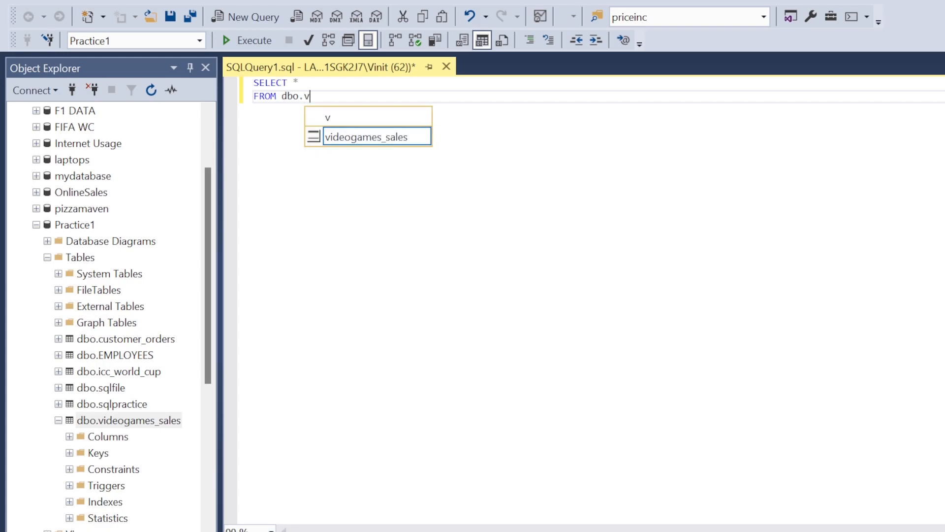
{"action": "key", "text": "Tab"}
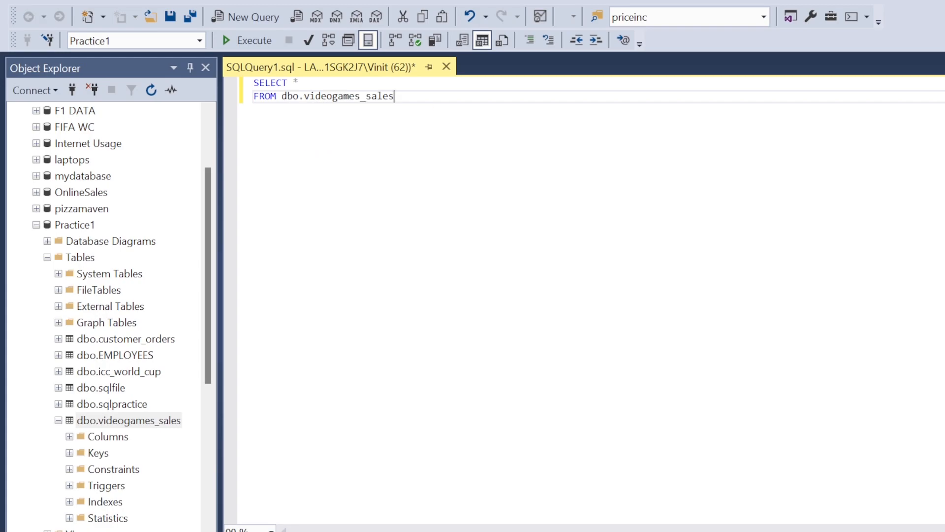
Run the SELECT * query on dbo.videogames_sales and look over the returned columns
{"action": "key", "text": "ctrl+shift+Left"}
{"action": "key", "text": "ctrl+shift+Left"}
{"action": "key", "text": "ctrl+shift+Left"}
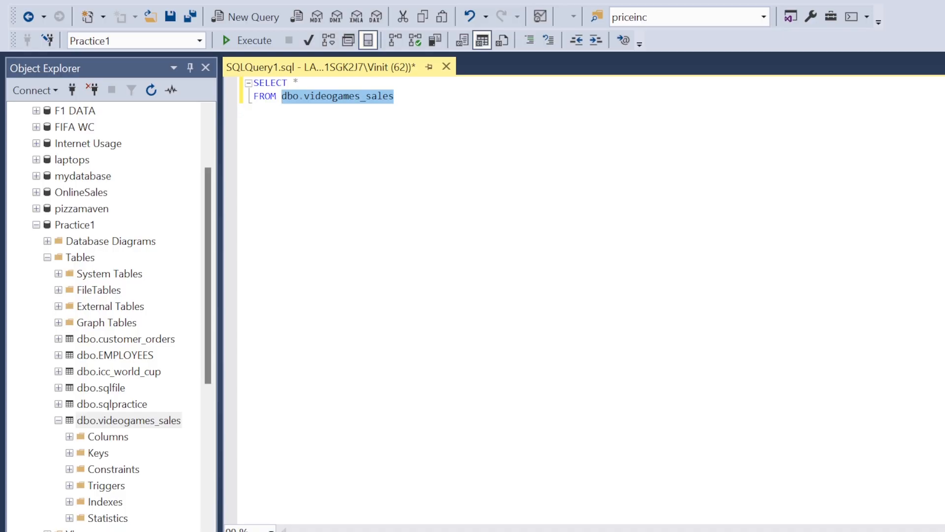
{"action": "left_click", "coordinate": [360, 96]}
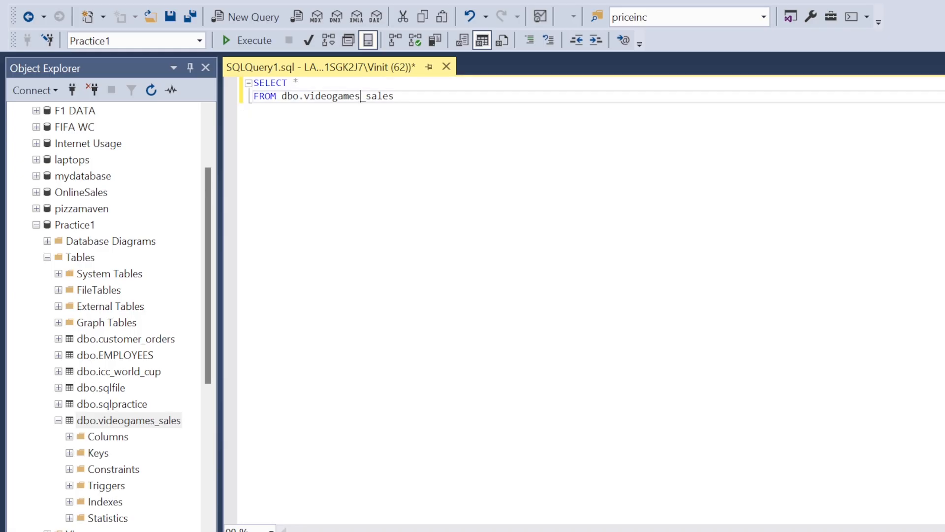
{"action": "mouse_move", "coordinate": [296, 81]}
{"action": "key", "text": "ctrl+a"}
{"action": "left_click", "coordinate": [248, 40]}
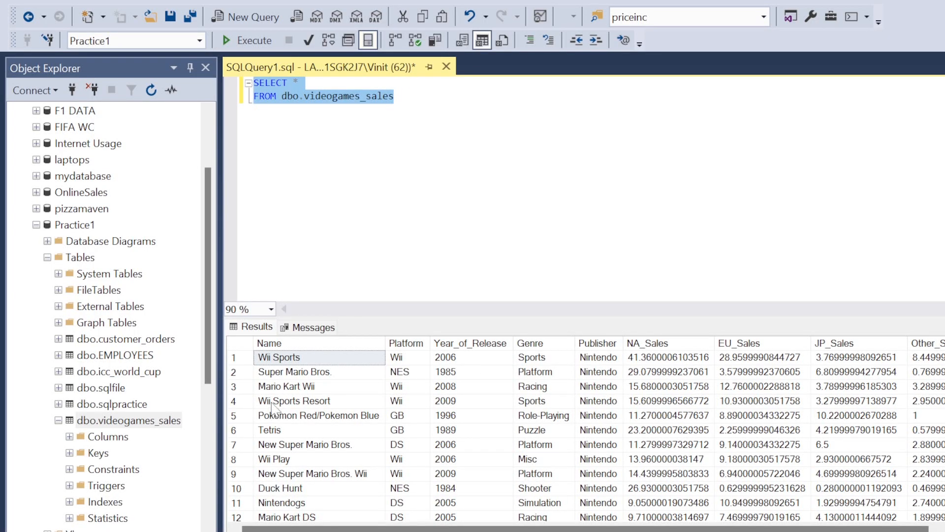
{"action": "mouse_move", "coordinate": [412, 528]}
{"action": "left_mouse_down"}
{"action": "mouse_move", "coordinate": [549, 529]}
{"action": "mouse_move", "coordinate": [413, 529]}
{"action": "left_mouse_up"}
{"action": "left_click", "coordinate": [360, 96]}
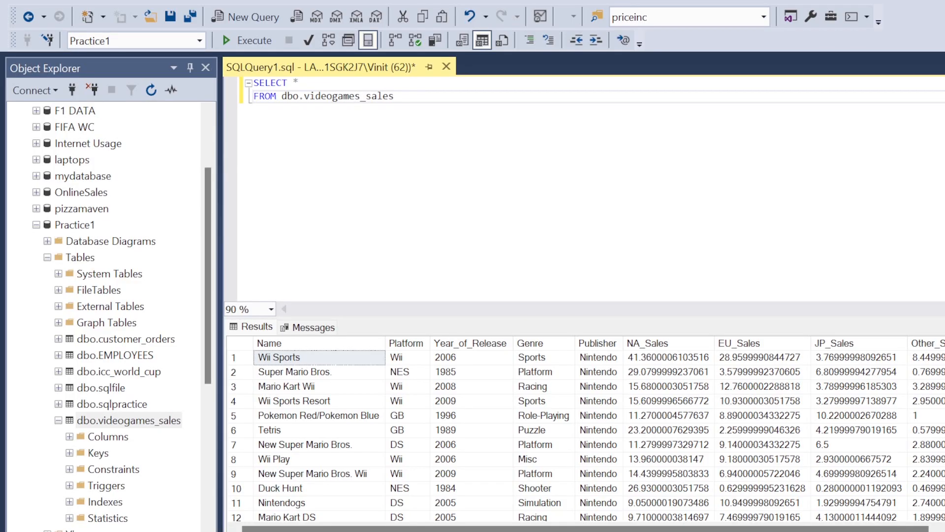
Below the first query, write a second SELECT listing the columns Name, Platform, Genre, Publisher and Global_Sales
{"action": "left_click", "coordinate": [395, 96]}
{"action": "key", "text": "Return"}
{"action": "key", "text": "Return"}
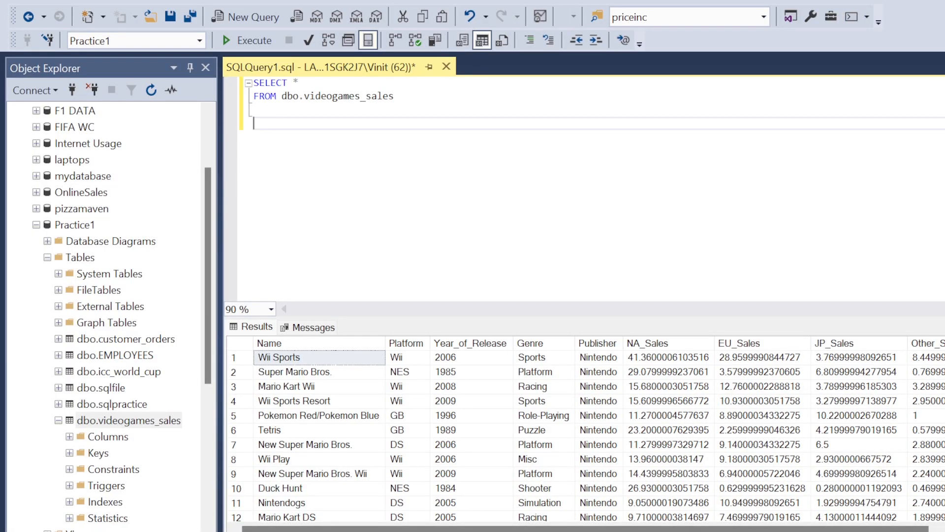
{"action": "type", "text": "SELECT Name"}
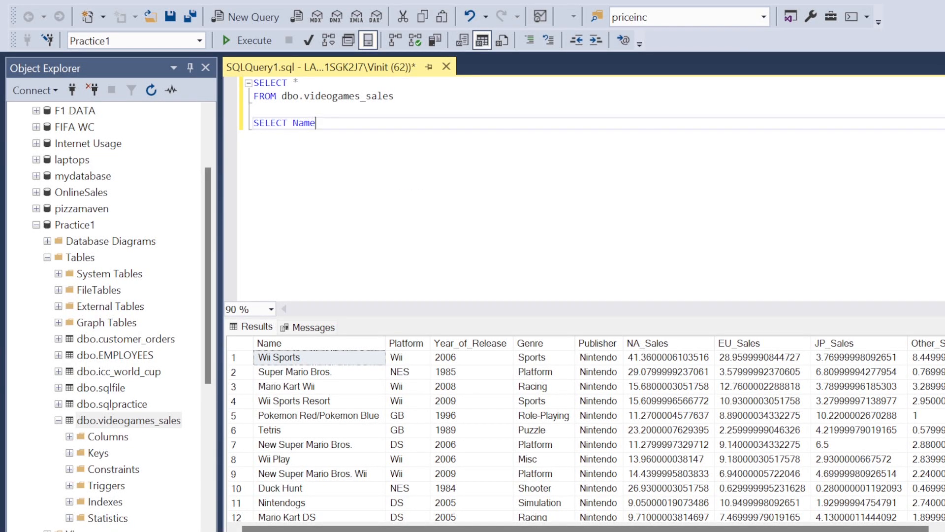
{"action": "type", "text": ",Plat"}
{"action": "key", "text": "Tab"}
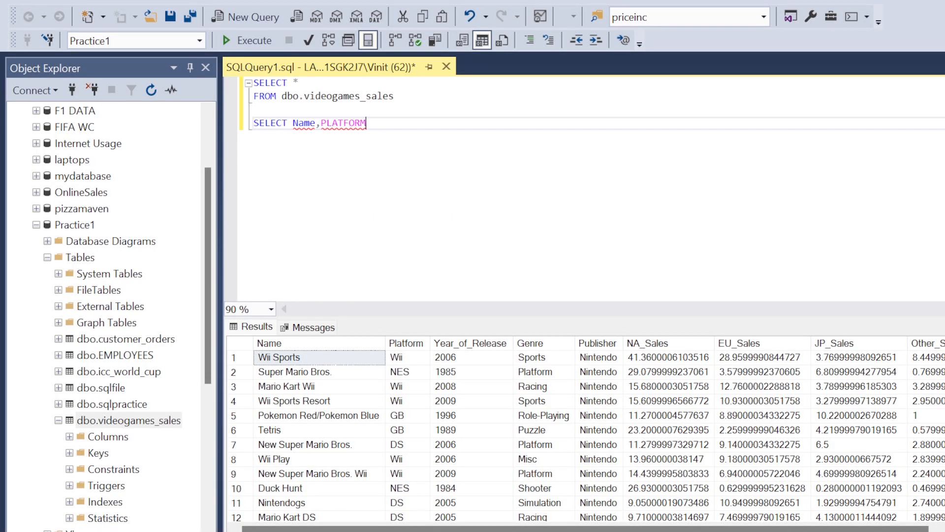
{"action": "type", "text": ",Year"}
{"action": "key", "text": "BackSpace"}
{"action": "key", "text": "BackSpace"}
{"action": "key", "text": "BackSpace"}
{"action": "key", "text": "BackSpace"}
{"action": "key", "text": "BackSpace"}
{"action": "key", "text": "BackSpace"}
{"action": "key", "text": "BackSpace"}
{"action": "key", "text": "BackSpace"}
{"action": "key", "text": "BackSpace"}
{"action": "key", "text": "BackSpace"}
{"action": "key", "text": "BackSpace"}
{"action": "key", "text": "BackSpace"}
{"action": "key", "text": "BackSpace"}
{"action": "type", "text": "Platform, Genre,"}
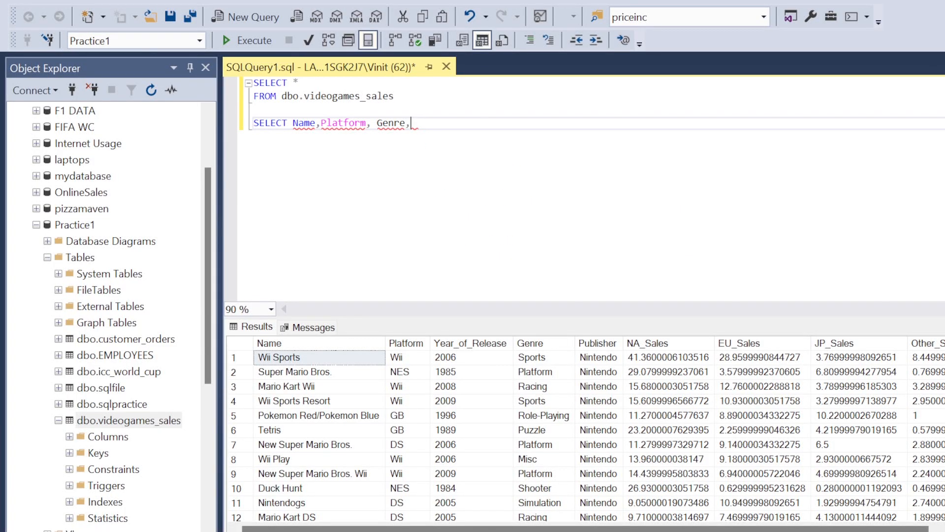
{"action": "type", "text": "Publisher, "}
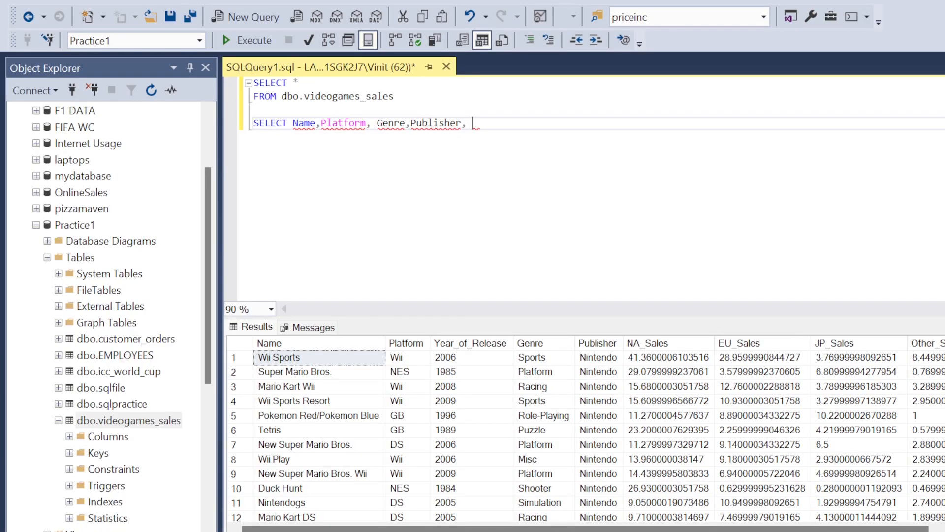
{"action": "type", "text": "Global_Sales"}
Finish the second query with the line FROM dbo.videogames_sales
{"action": "key", "text": "Return"}
{"action": "type", "text": "fro"}
{"action": "key", "text": "BackSpace"}
{"action": "key", "text": "BackSpace"}
{"action": "key", "text": "BackSpace"}
{"action": "type", "text": "FROM dbo.vi"}
{"action": "key", "text": "Tab"}
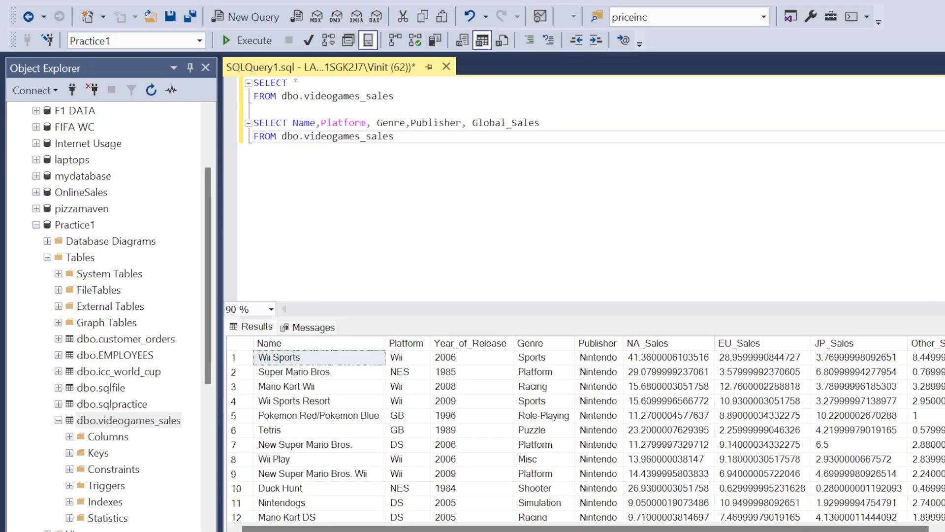
Run only the second query and look through its result rows
{"action": "key", "text": "shift+Home"}
{"action": "key", "text": "shift+Up"}
{"action": "left_click", "coordinate": [265, 42]}
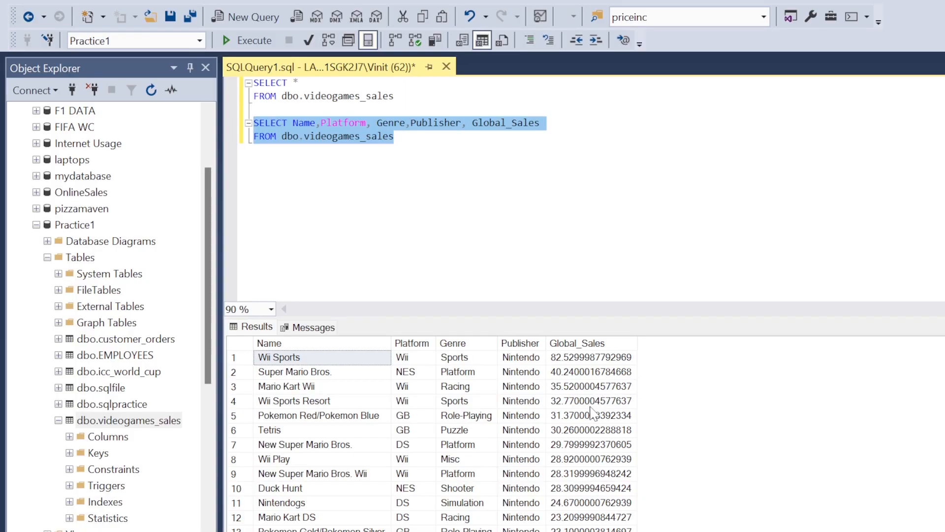
{"action": "scroll", "coordinate": [589, 415], "scroll_direction": "down", "scroll_amount": 5}
{"action": "scroll", "coordinate": [589, 415], "scroll_direction": "up", "scroll_amount": 5}
{"action": "left_click", "coordinate": [541, 429]}
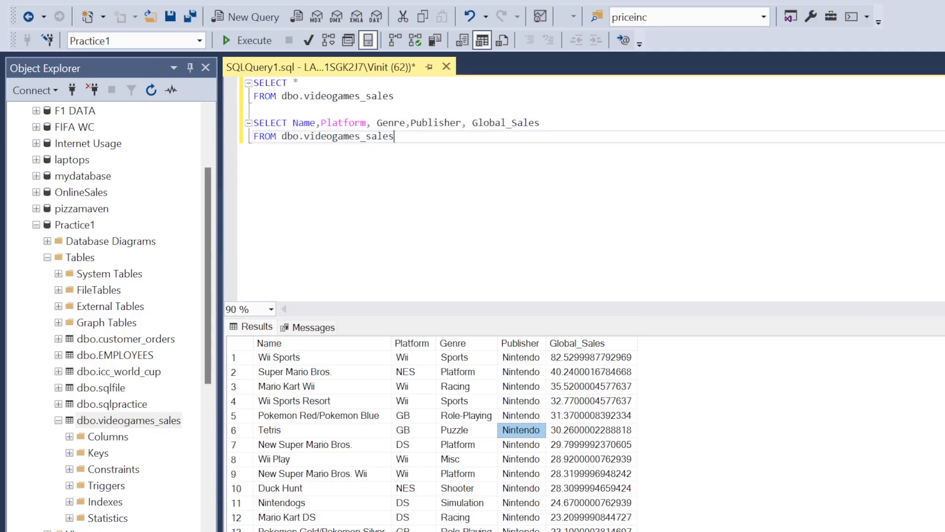
Compare the SELECT * query with the column-specific query, highlighting each query and the second one's column list
{"action": "left_click_drag", "start_coordinate": [400, 97], "coordinate": [232, 81]}
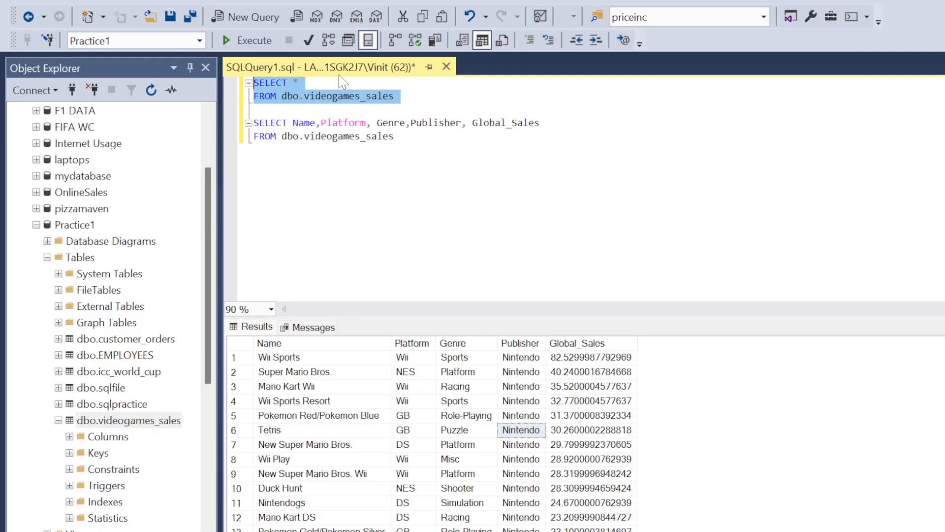
{"action": "left_click_drag", "start_coordinate": [394, 136], "coordinate": [253, 122]}
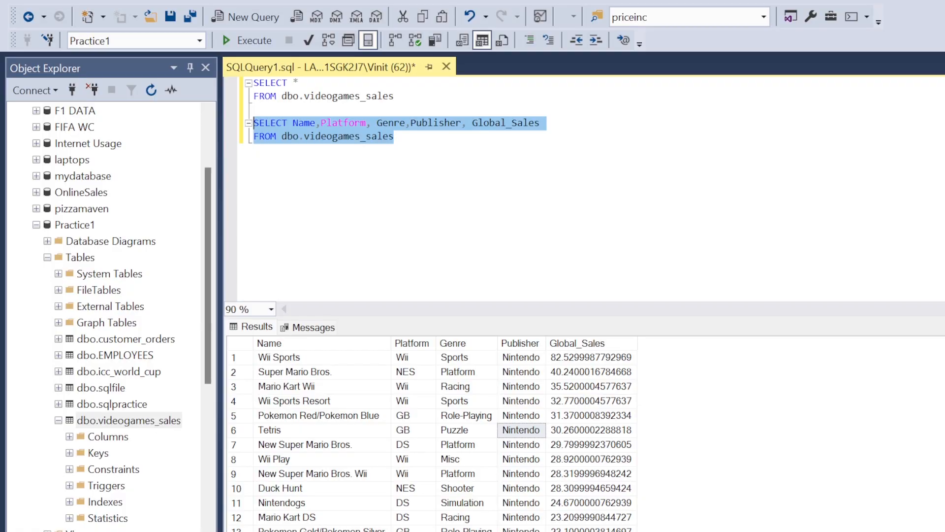
{"action": "left_click", "coordinate": [393, 136]}
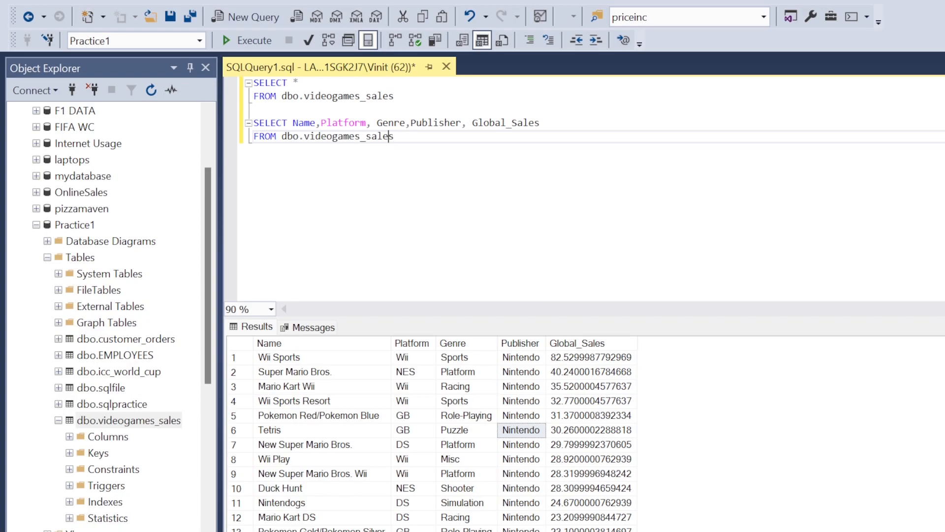
{"action": "left_click_drag", "start_coordinate": [288, 122], "coordinate": [473, 123]}
{"action": "left_click", "coordinate": [506, 122]}
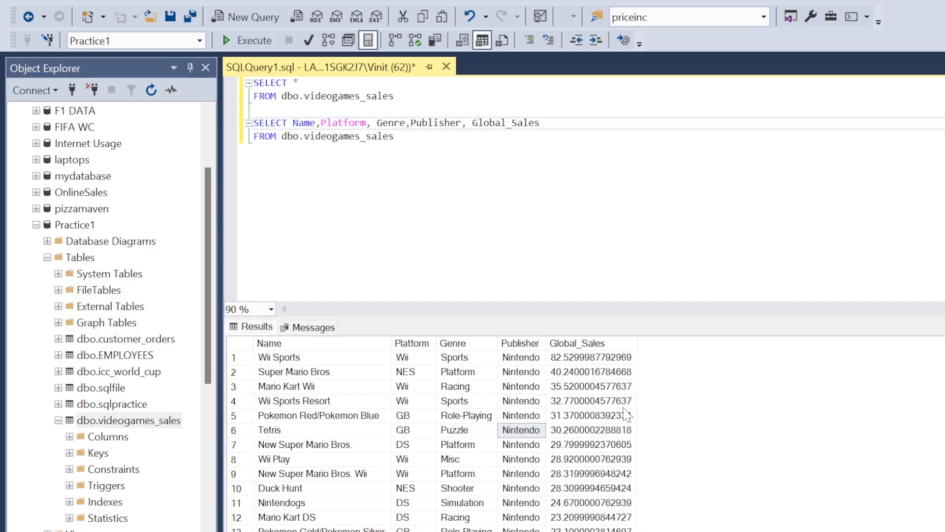
Move Name after Platform in the second query's column list
{"action": "left_click_drag", "start_coordinate": [320, 122], "coordinate": [287, 123]}
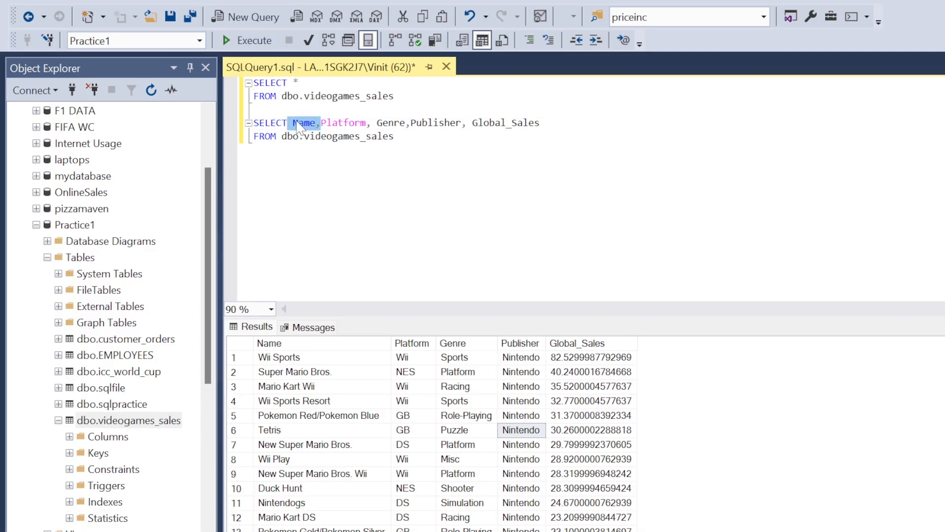
{"action": "key", "text": "Delete"}
{"action": "key", "text": "Left"}
{"action": "key", "text": "Left"}
{"action": "key", "text": "Right"}
{"action": "key", "text": "Right"}
{"action": "key", "text": "Right"}
{"action": "key", "text": "Right"}
{"action": "key", "text": "Right"}
{"action": "key", "text": "Right"}
{"action": "key", "text": "Right"}
{"action": "key", "text": "Right"}
{"action": "key", "text": "Right"}
{"action": "type", "text": "Name,"}
Replace Publisher with Year_of_Release in the second query's column list
{"action": "key", "text": "Right"}
{"action": "key", "text": "Right"}
{"action": "key", "text": "Right"}
{"action": "key", "text": "Right"}
{"action": "key", "text": "Right"}
{"action": "key", "text": "Right"}
{"action": "key", "text": "Right"}
{"action": "key", "text": "Right"}
{"action": "key", "text": "Right"}
{"action": "key", "text": "Right"}
{"action": "key", "text": "Right"}
{"action": "key", "text": "Right"}
{"action": "key", "text": "Right"}
{"action": "key", "text": "Right"}
{"action": "key", "text": "Right"}
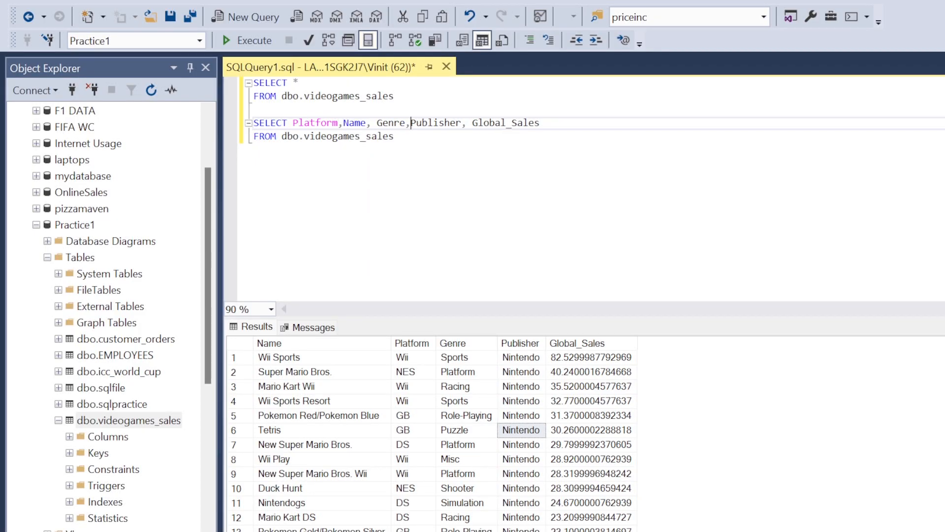
{"action": "key", "text": "BackSpace"}
{"action": "key", "text": "BackSpace"}
{"action": "key", "text": "BackSpace"}
{"action": "key", "text": "BackSpace"}
{"action": "key", "text": "BackSpace"}
{"action": "key", "text": "BackSpace"}
{"action": "key", "text": "BackSpace"}
{"action": "key", "text": "BackSpace"}
{"action": "key", "text": "BackSpace"}
{"action": "type", "text": "Year"}
{"action": "key", "text": "Down"}
{"action": "key", "text": "Tab"}
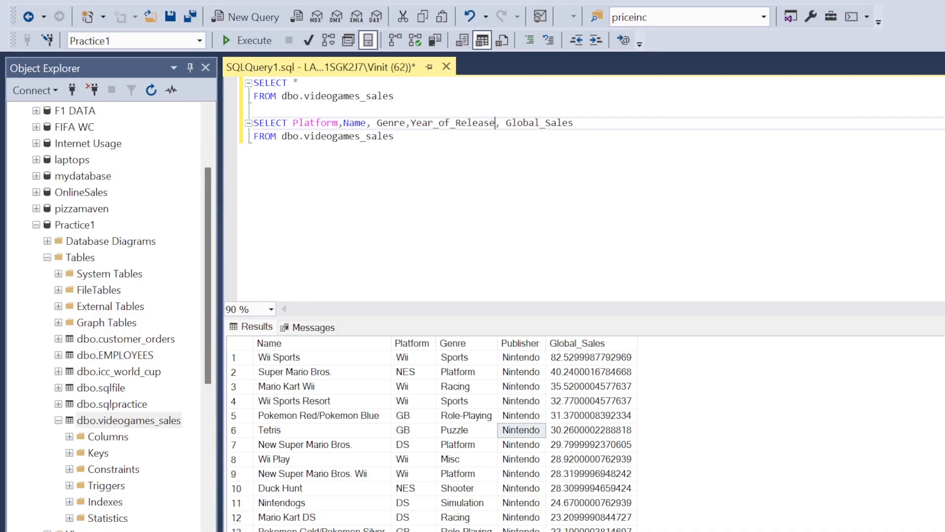
Run the edited second query by itself and look through its result rows
{"action": "key", "text": "Down"}
{"action": "key", "text": "shift+Home"}
{"action": "key", "text": "shift+Up"}
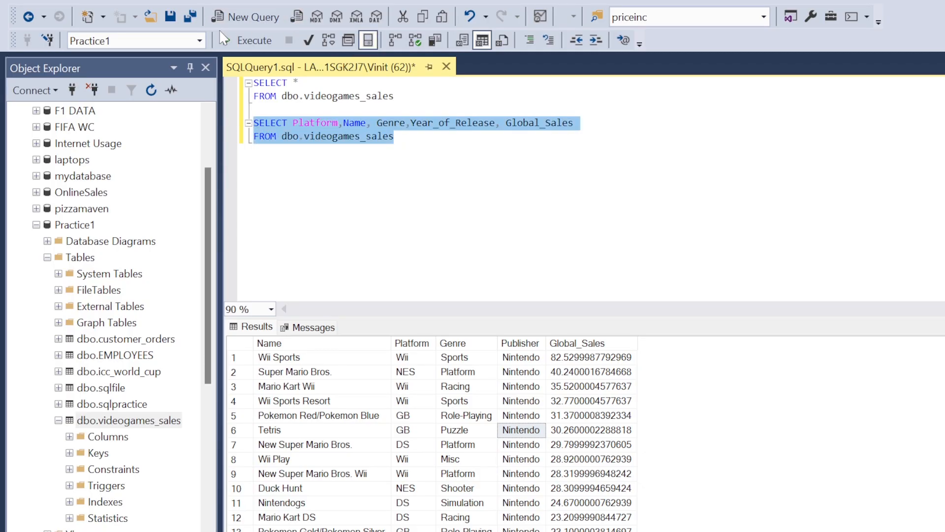
{"action": "left_click", "coordinate": [245, 41]}
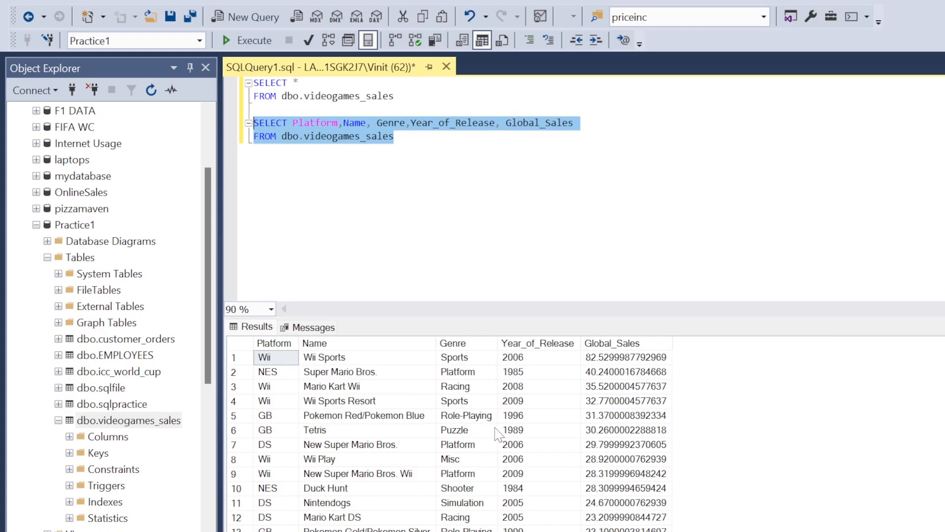
{"action": "scroll", "coordinate": [493, 436], "scroll_direction": "down", "scroll_amount": 5}
{"action": "scroll", "coordinate": [493, 444], "scroll_direction": "up", "scroll_amount": 5}
{"action": "left_click", "coordinate": [397, 137]}
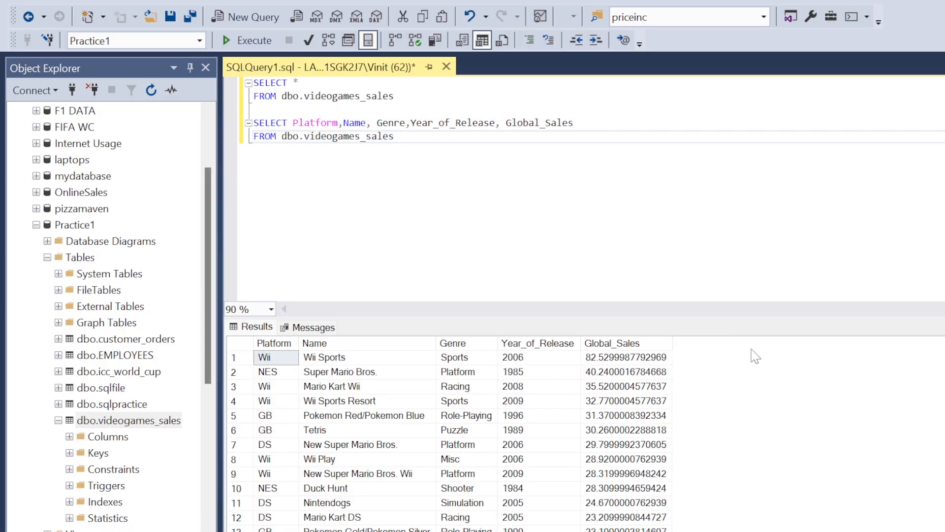